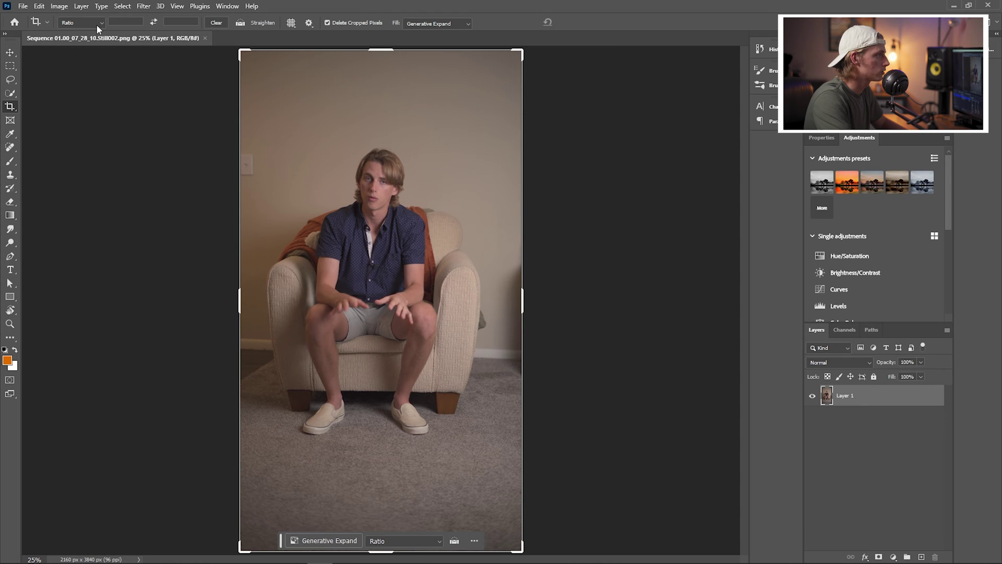
Expand the canvas to a 16:9 frame on both sides of the seated man and generate the new areas with the prompt "coffee shop".
left_click(97, 24)
left_click(99, 108)
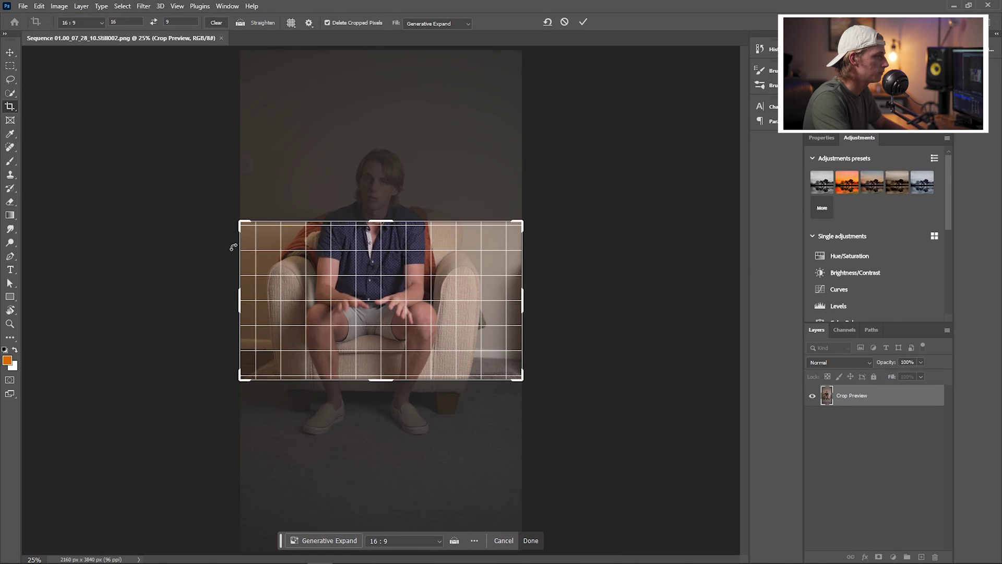
left_click_drag(242, 230, 121, 103)
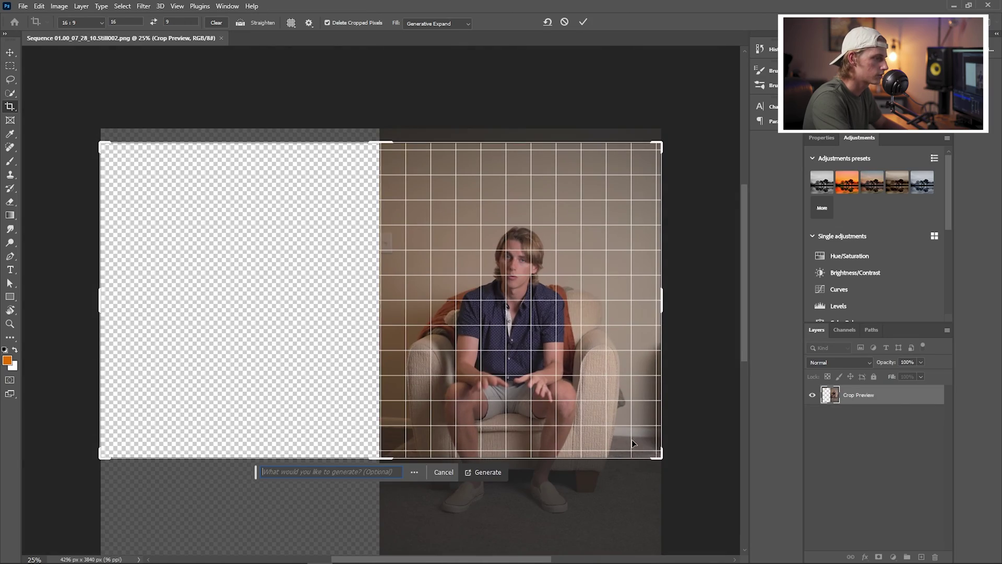
left_click_drag(661, 458, 644, 466)
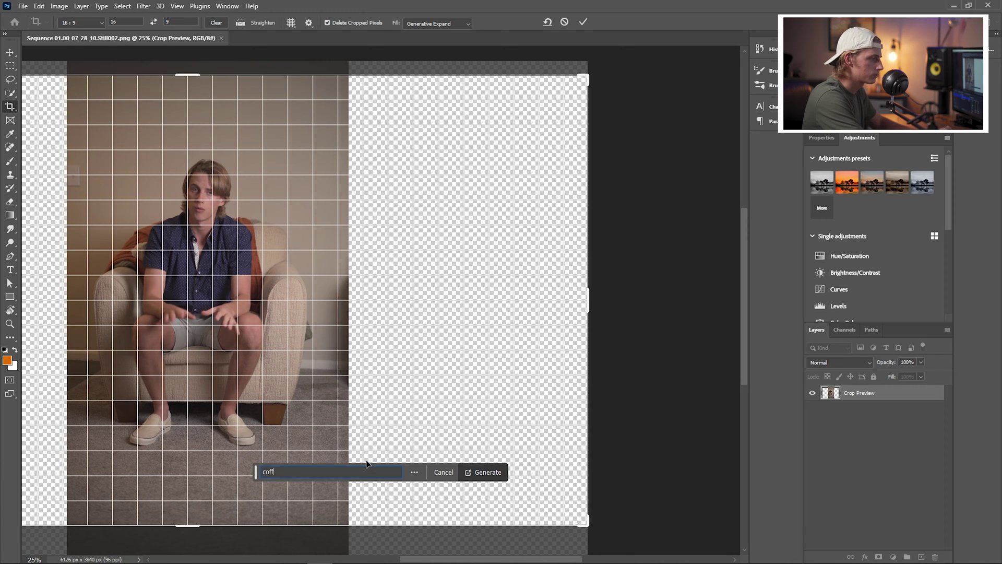
key("Return")
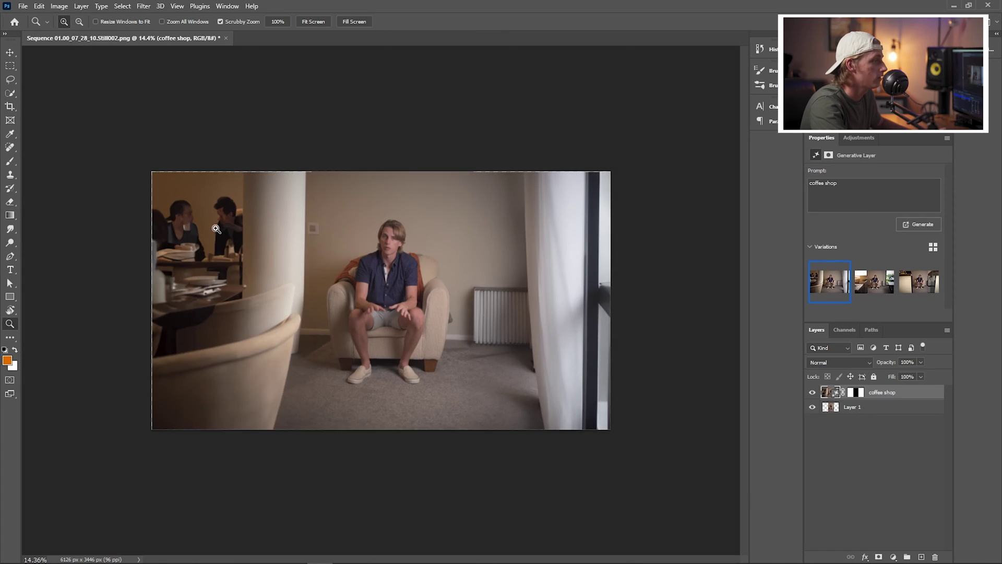
Examine the people and pillar in the first coffee shop variation up close, and compare the second and third variations.
left_click(243, 224)
left_click(241, 223, "alt")
left_click(201, 209)
left_click(208, 208)
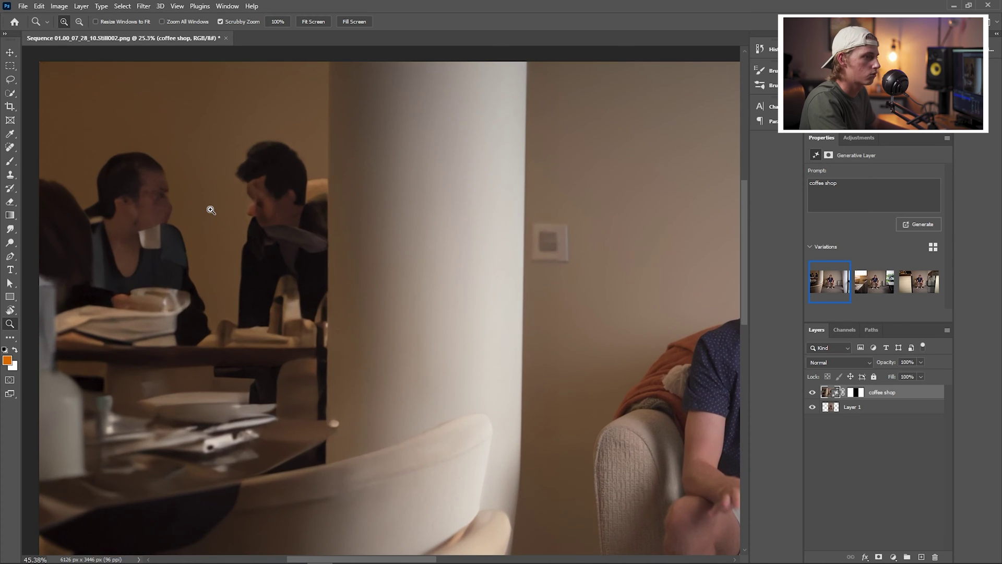
left_click(180, 211, "alt")
key("c")
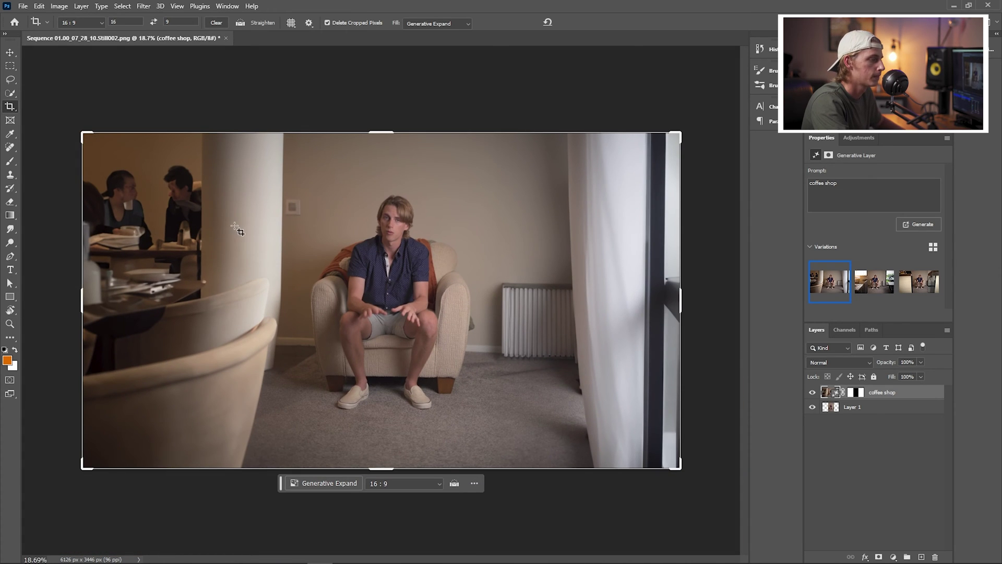
left_click(873, 283)
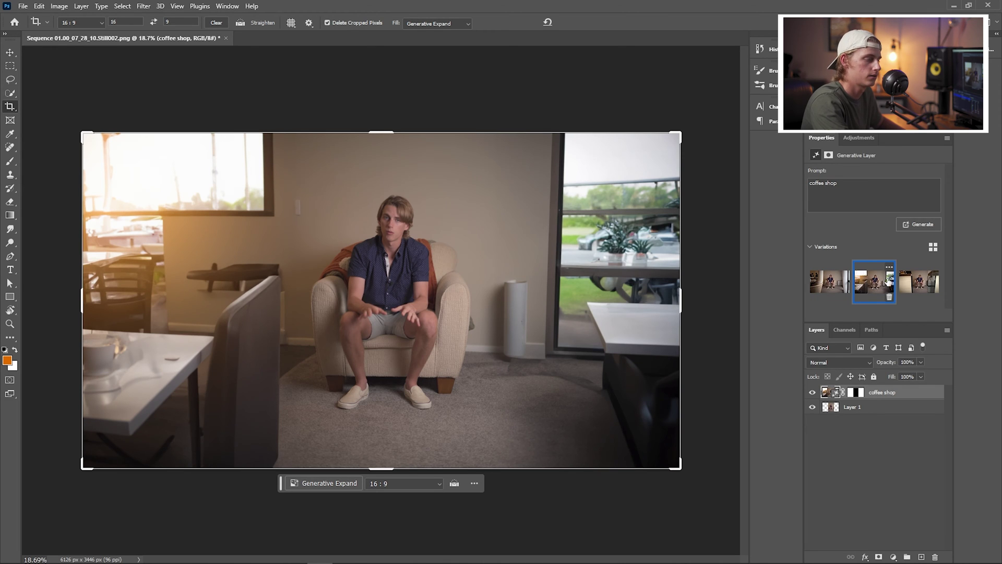
left_click(912, 280)
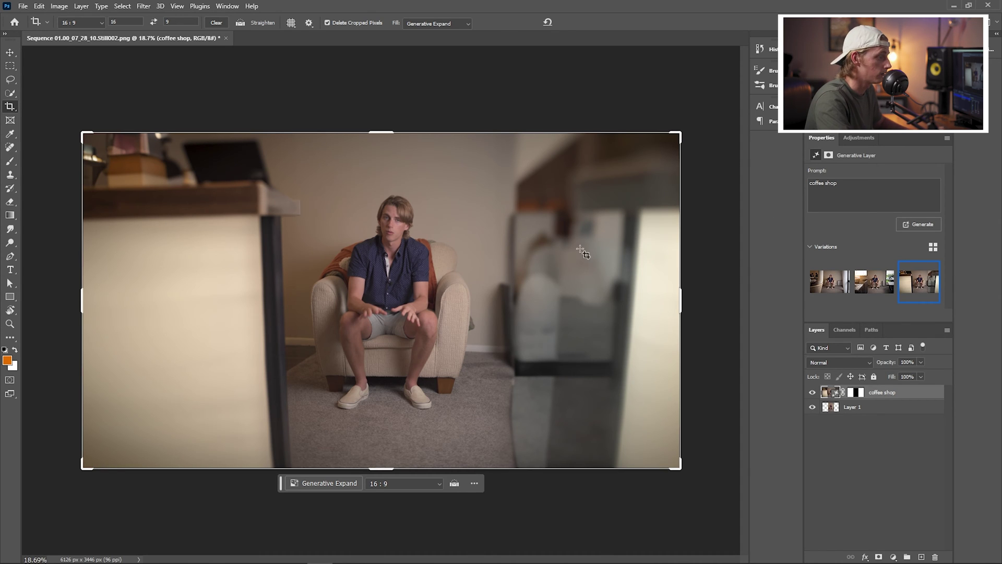
Generate more variations of the coffee shop background and select the second one, with the dark wooden table and window.
left_click(547, 22)
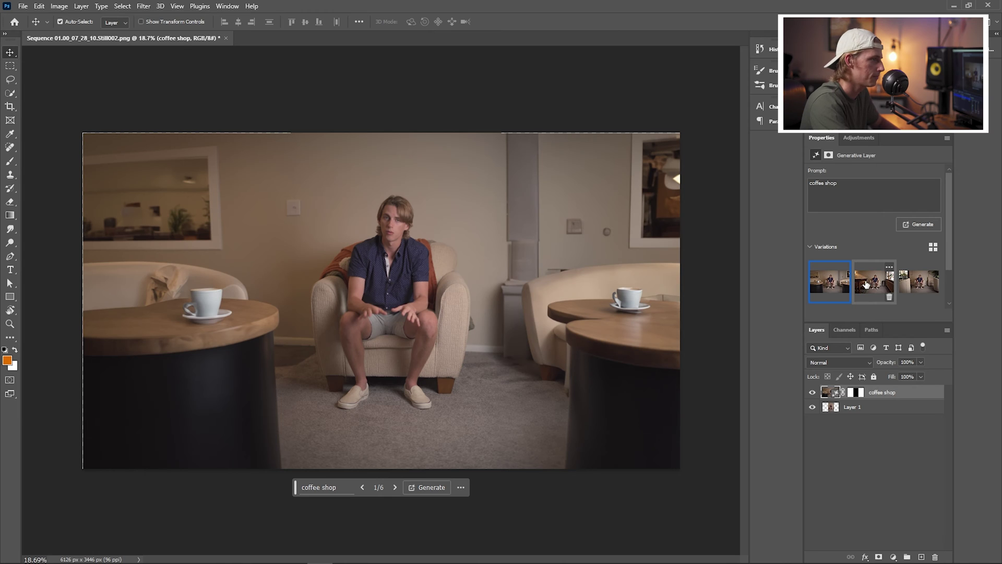
left_click(866, 284)
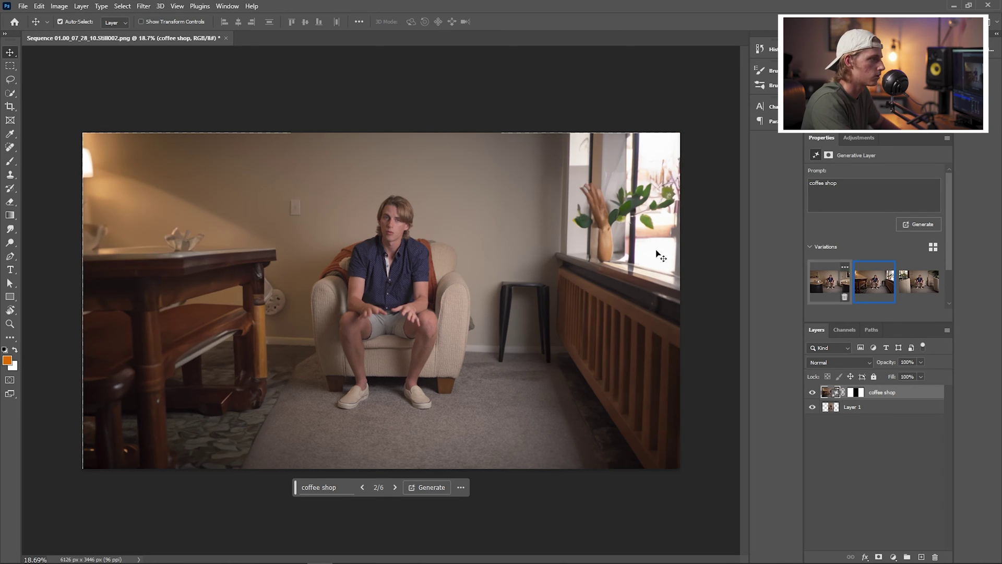
Examine the second coffee shop variation up close, including the hand-shaped vase by the window and the area around the man.
key("z")
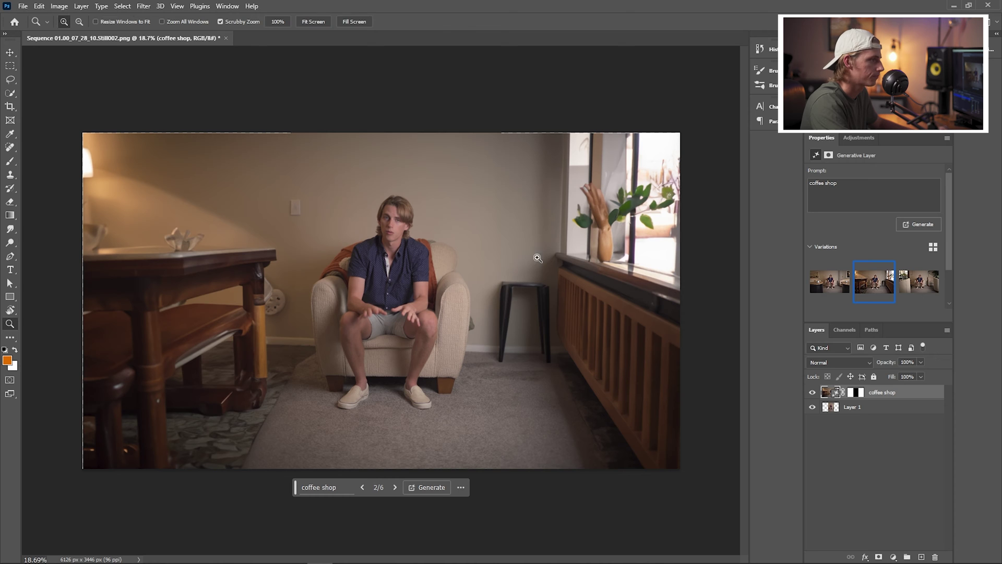
left_click_drag(401, 224, 416, 198)
key("v")
key("z")
scroll(400, 229, "down", 8)
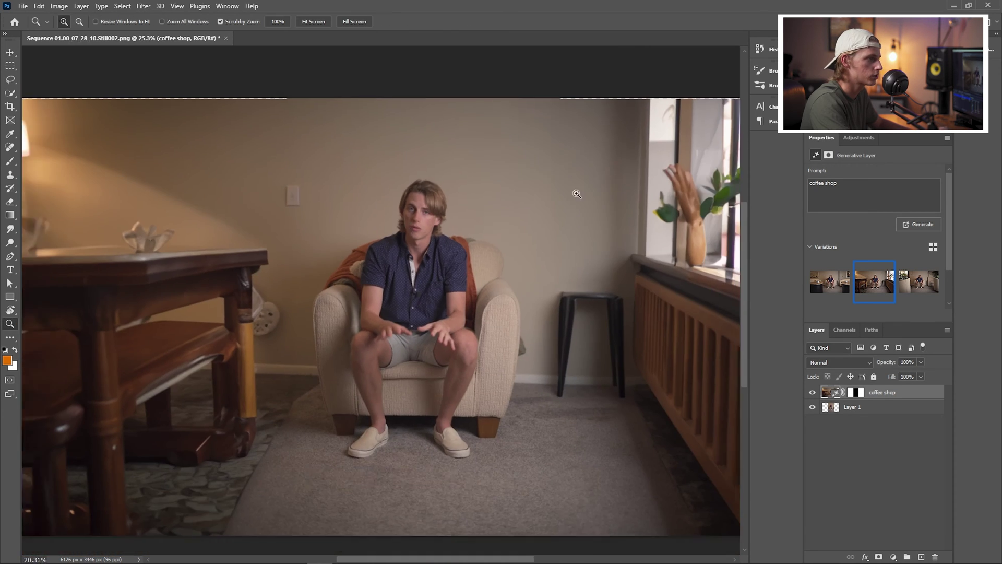
scroll(552, 228, "up", 3)
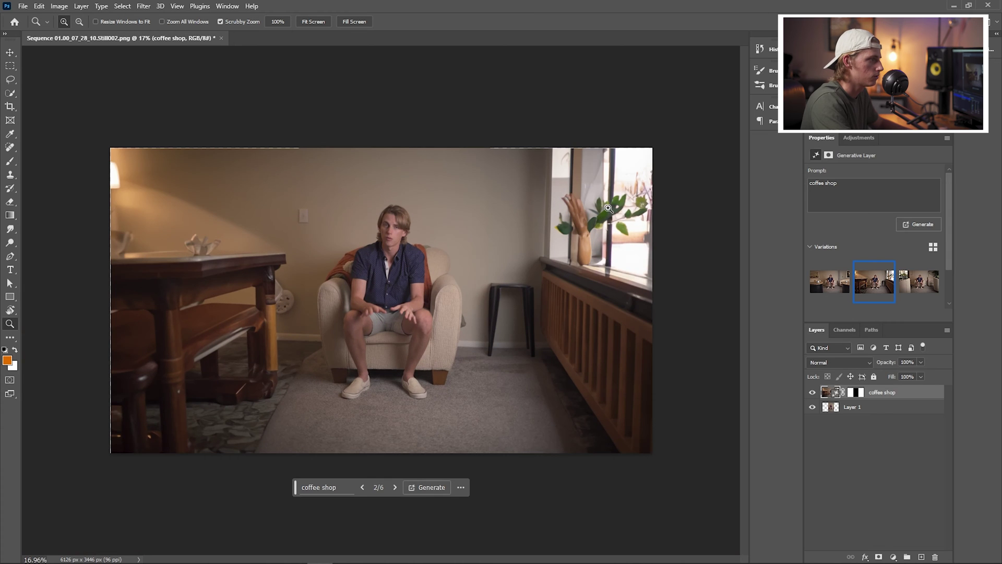
scroll(605, 189, "up", 2)
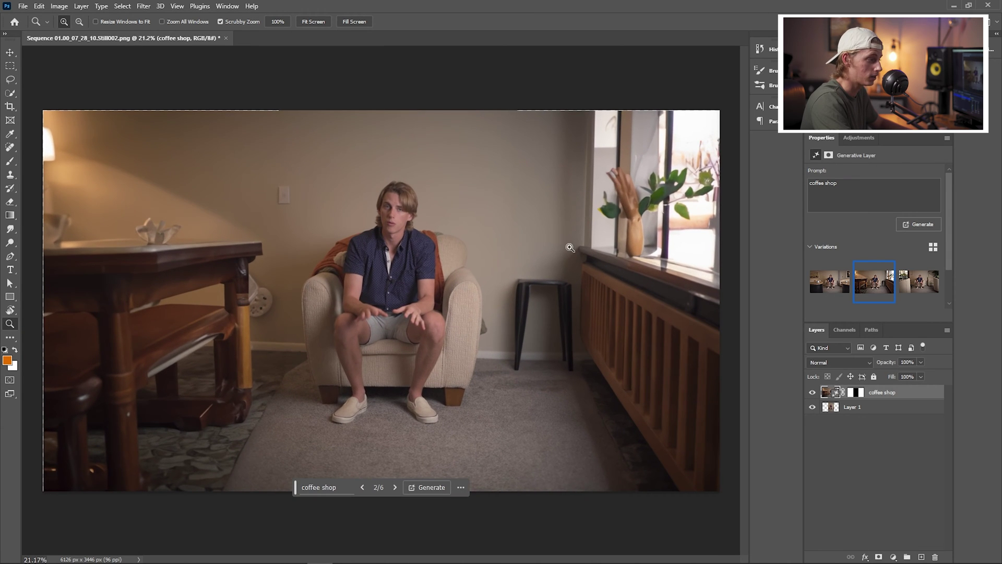
scroll(566, 242, "down", 1)
scroll(643, 200, "up", 5)
scroll(644, 201, "up", 2)
scroll(607, 220, "down", 5)
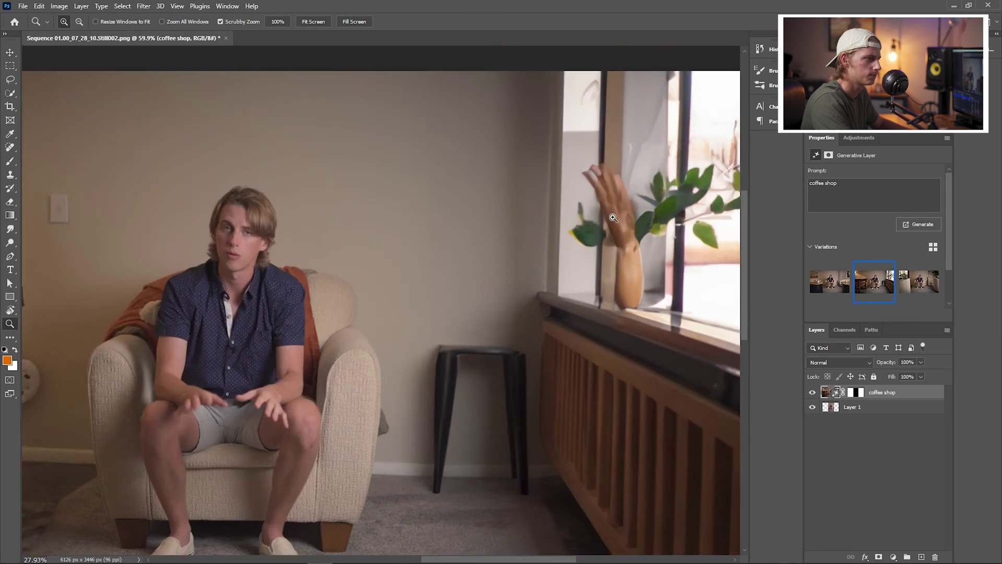
scroll(607, 221, "down", 1)
key("v")
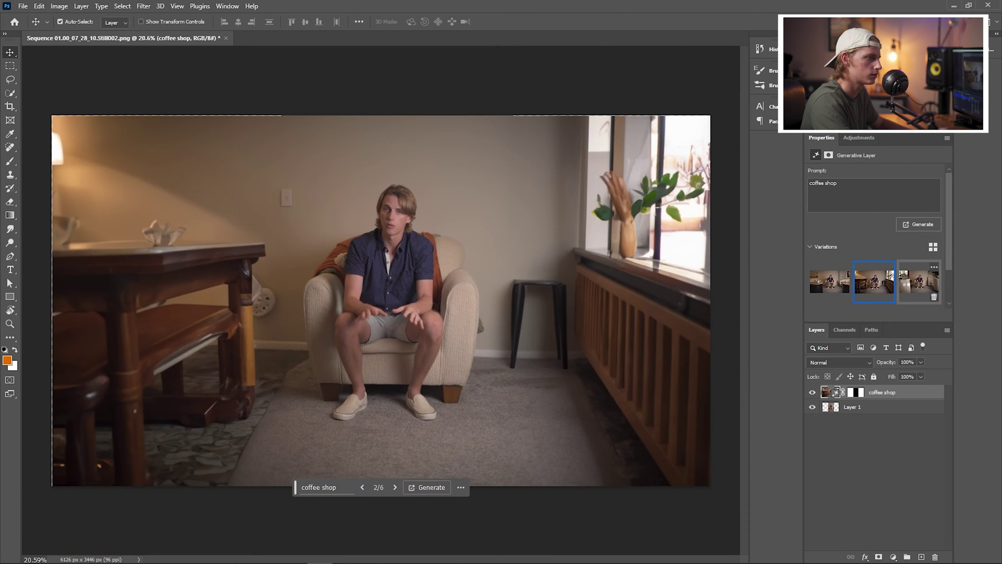
Examine the third coffee shop variation's armchairs beside the original chair up close, and return to the second variation.
left_click(906, 283)
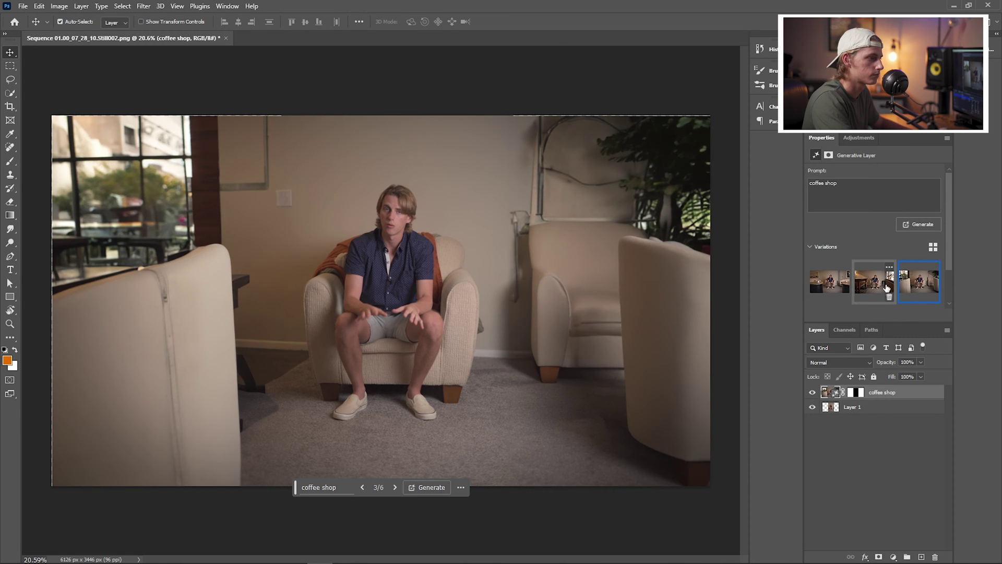
scroll(616, 274, "up", 10)
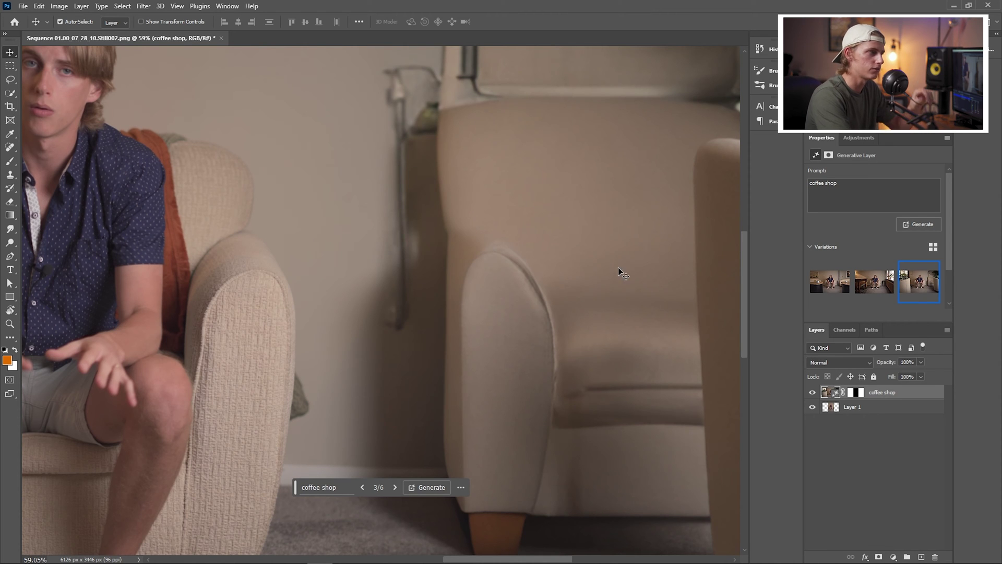
key("z")
scroll(553, 312, "down", 4)
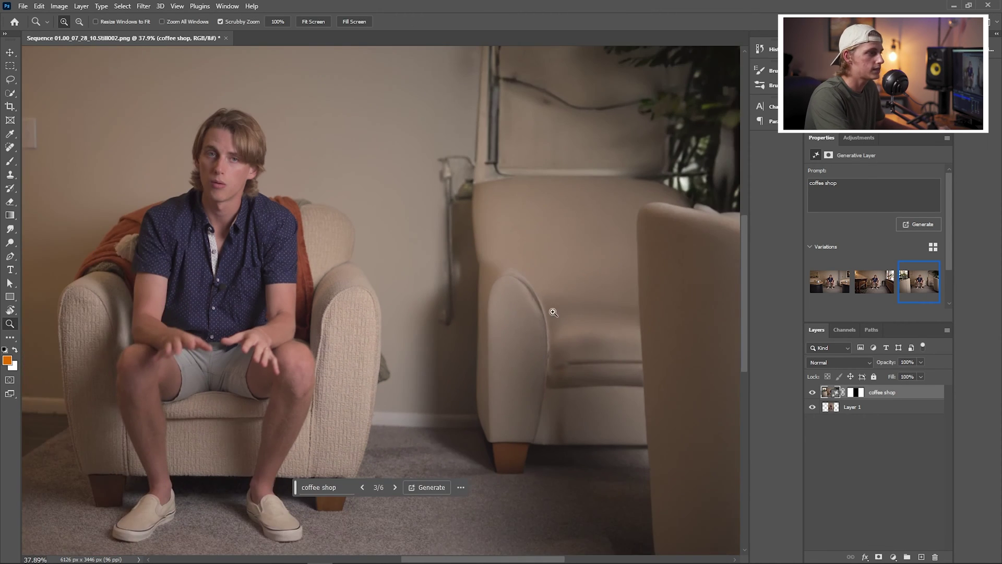
scroll(337, 301, "up", 2)
scroll(370, 303, "down", 6)
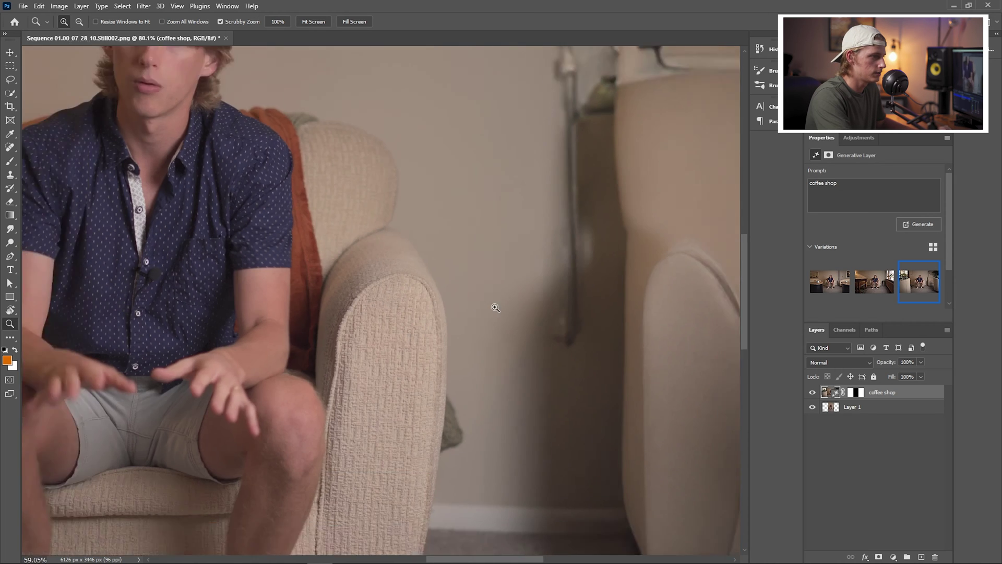
scroll(418, 299, "up", 5)
scroll(457, 296, "down", 5)
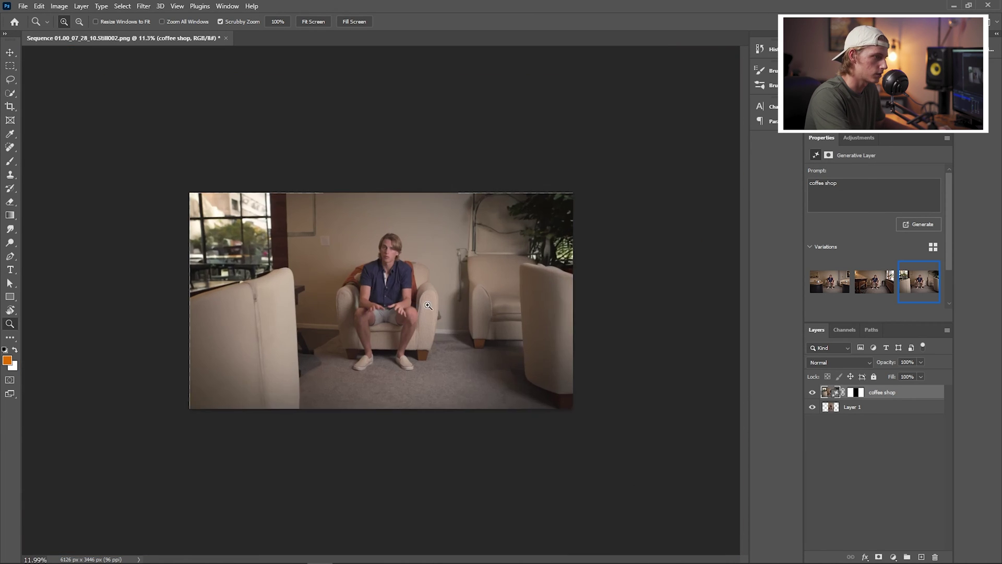
scroll(378, 302, "up", 2)
key("v")
left_click(363, 487)
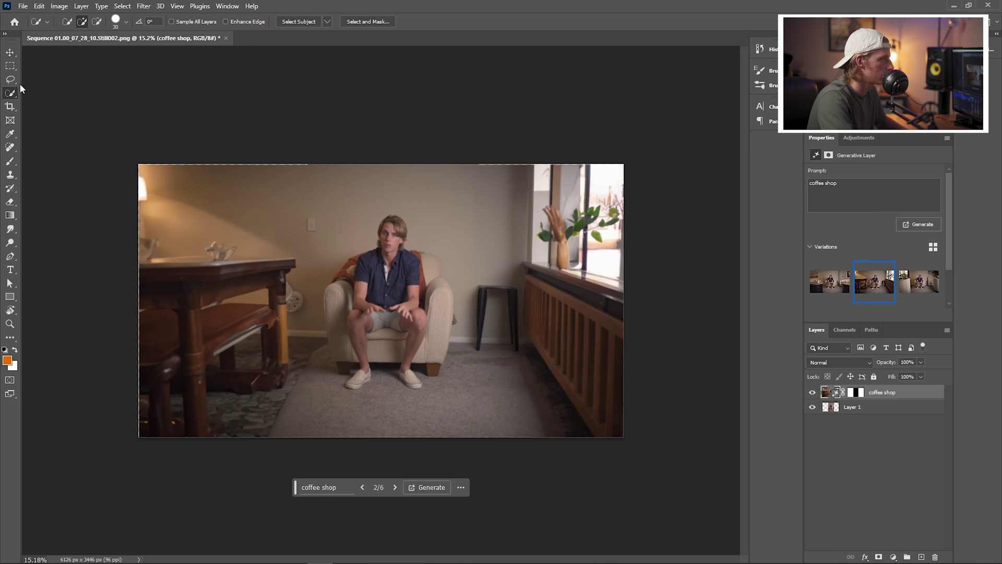
Remove the light switch on the wall by lassoing it and running Generative Fill with an empty prompt.
left_click(10, 80)
mouse_move(318, 208)
left_mouse_down()
mouse_move(310, 238)
mouse_move(314, 215)
left_mouse_up()
left_click(253, 253)
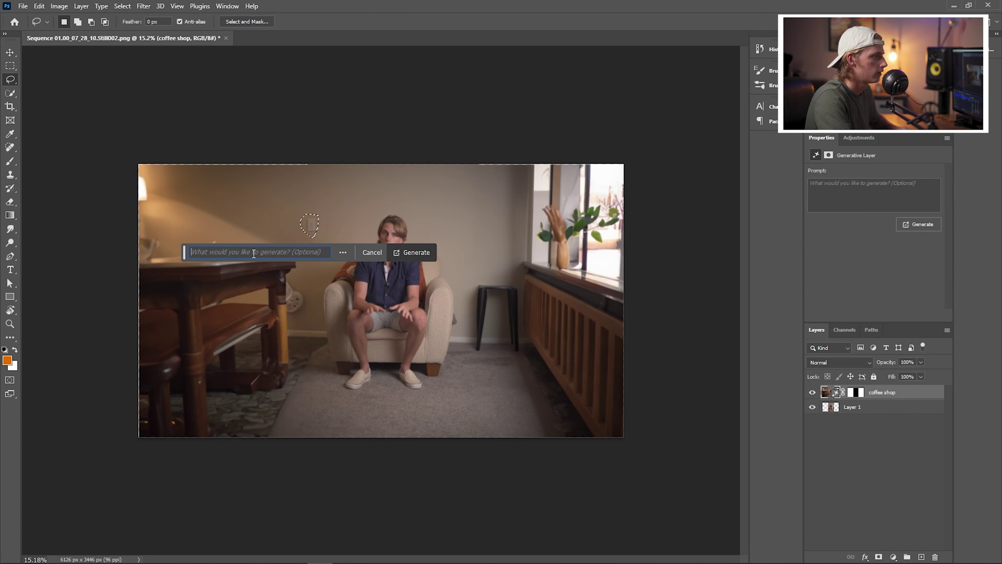
left_click(414, 252)
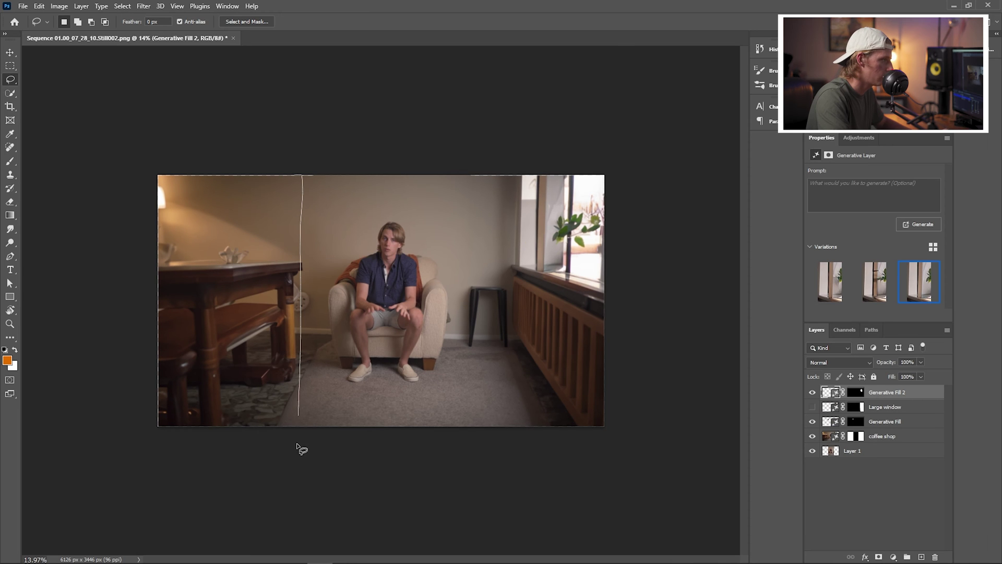
Try a Generative Fill with the prompt "tables" over the dining table side of the image, and delete the resulting layer.
left_click_drag(295, 454, 251, 462)
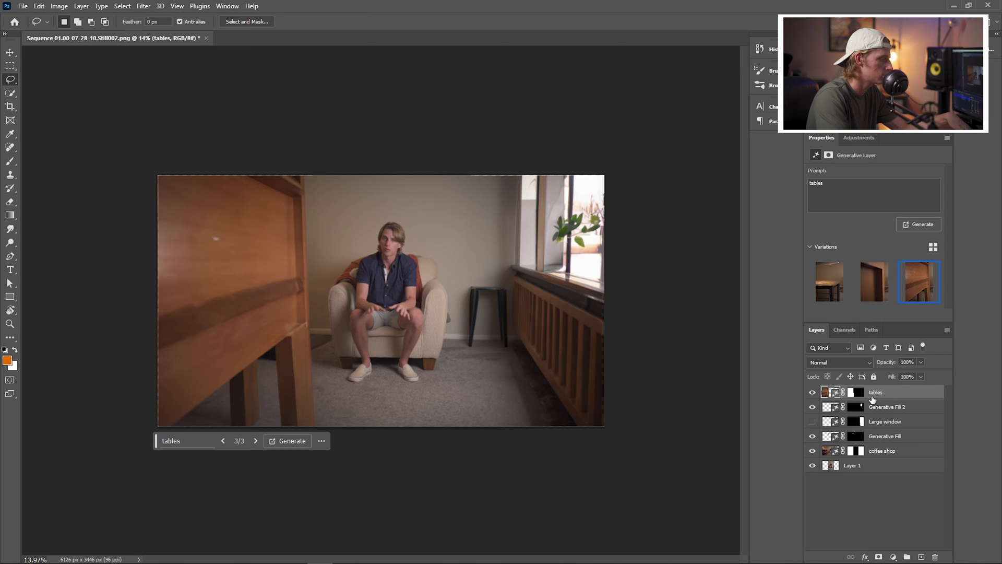
key("Delete")
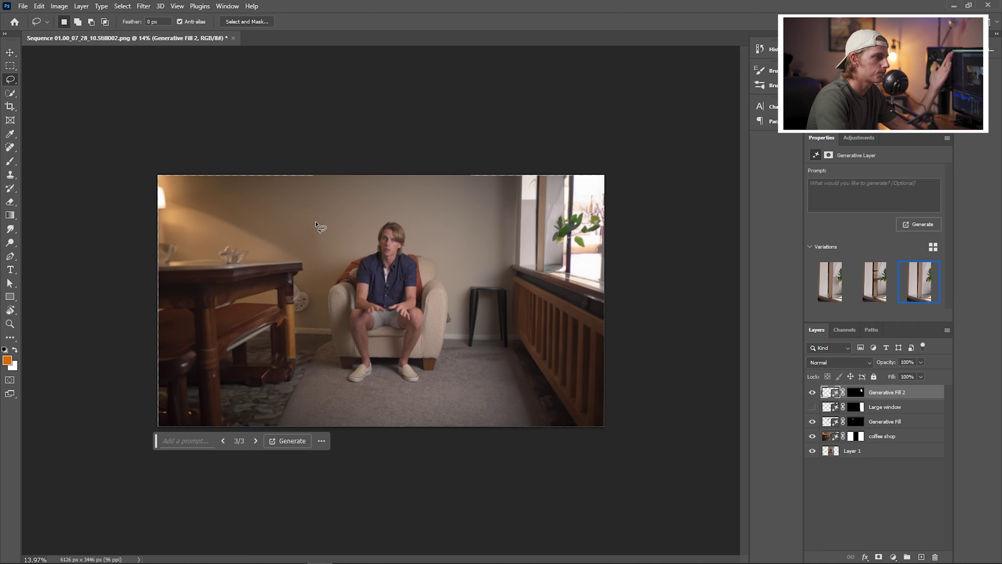
Try a Generative Fill with the prompt "beach" over the lassoed dining table side and compare its three variations.
left_click_drag(304, 157, 308, 443)
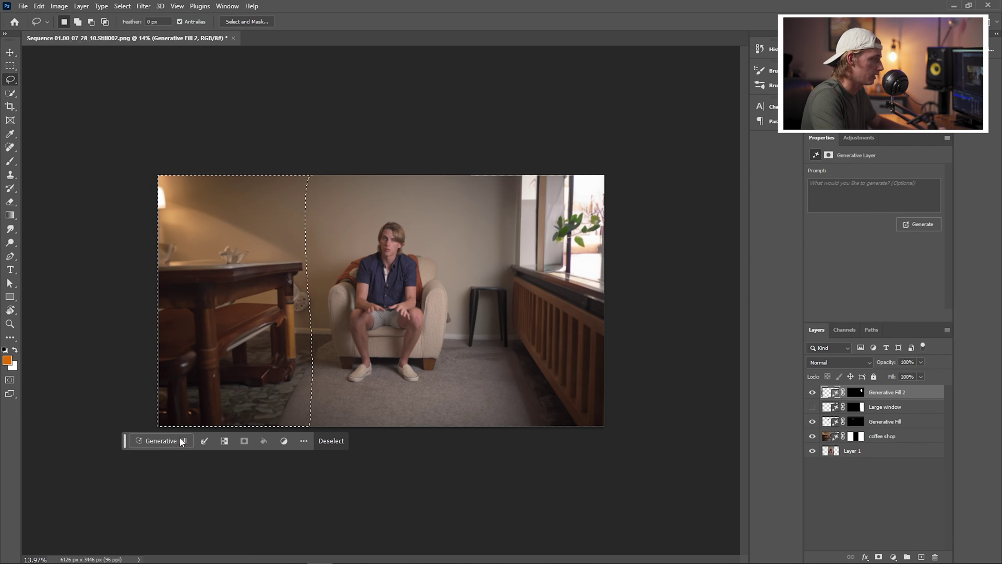
left_click(162, 440)
type("beach")
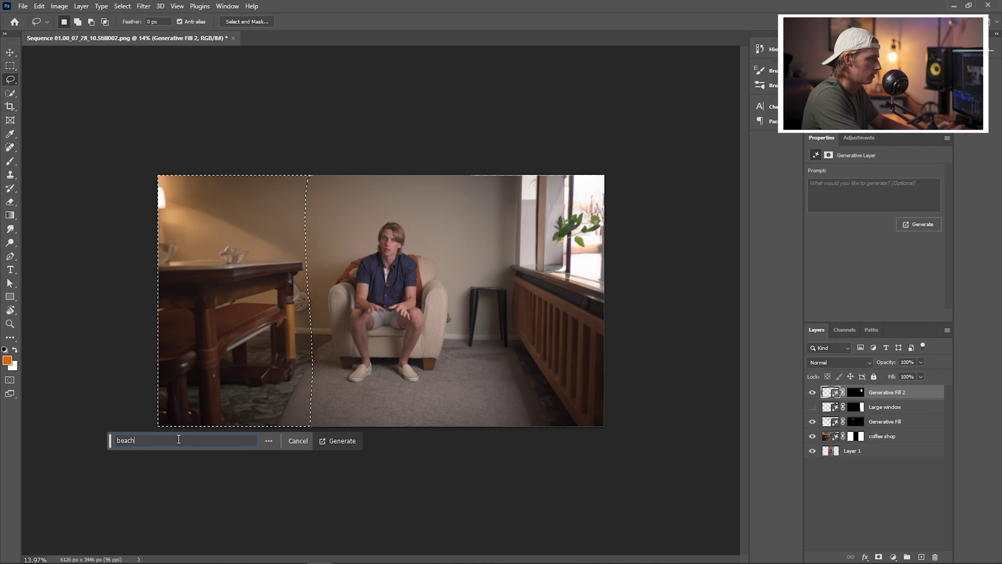
key("Return")
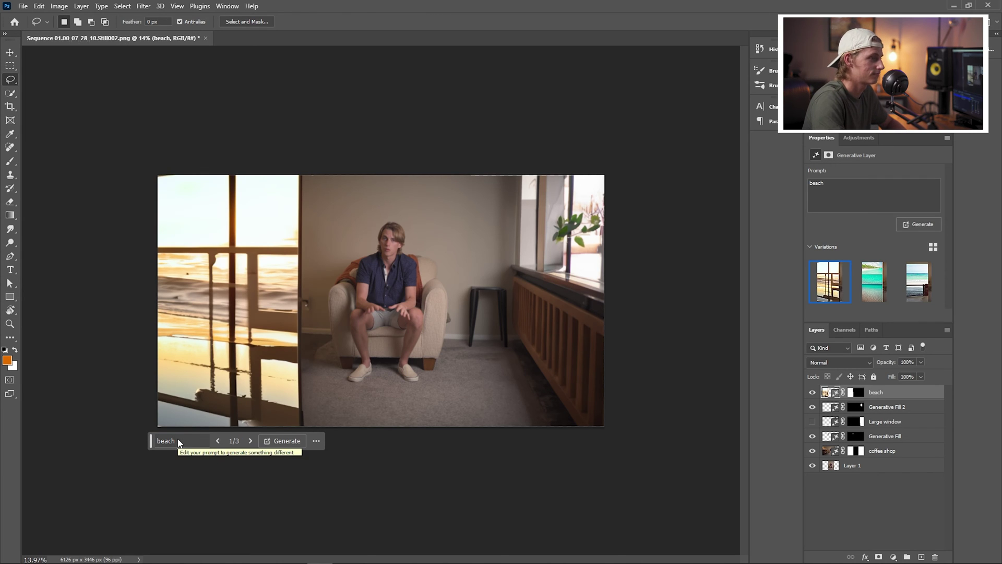
left_click(251, 442)
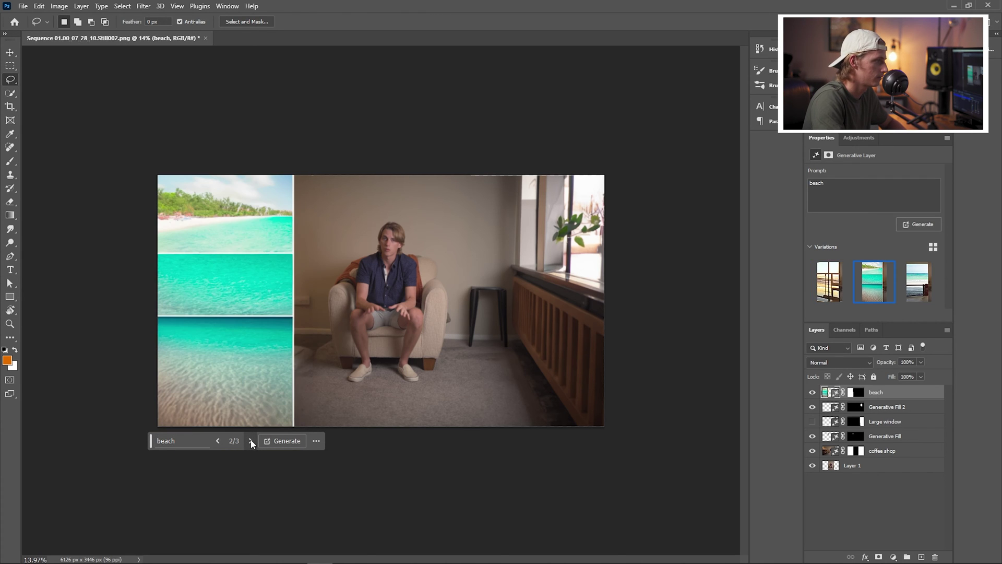
left_click(251, 441)
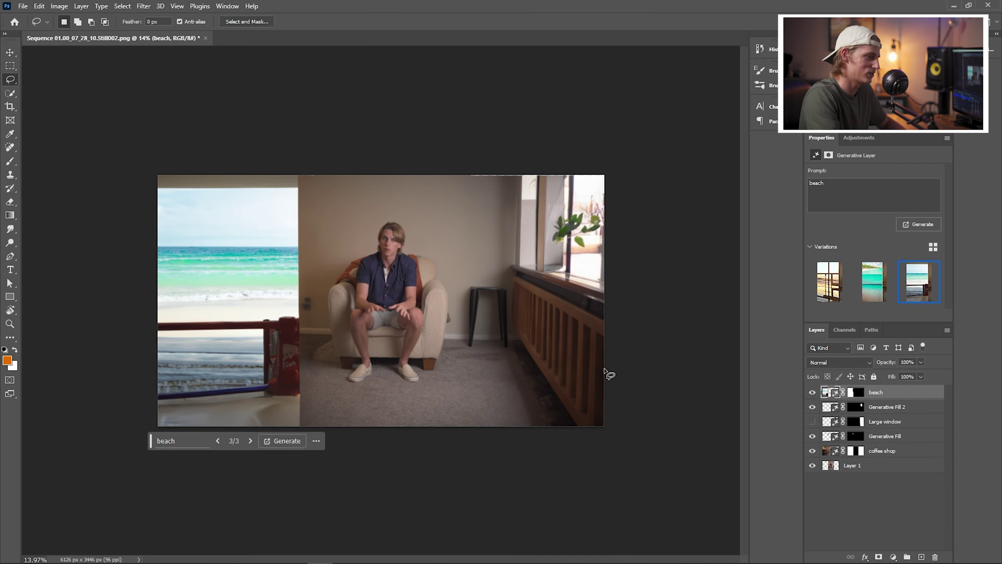
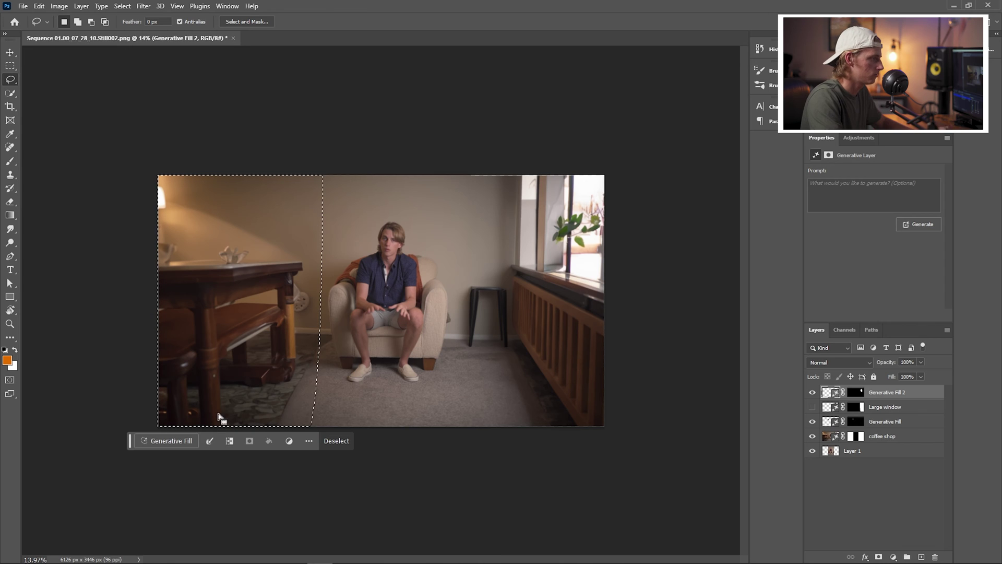
Fill the selected dining table side using the prompt "sliding glass door with beach" and choose the third variation.
type("sliding glass door with beach")
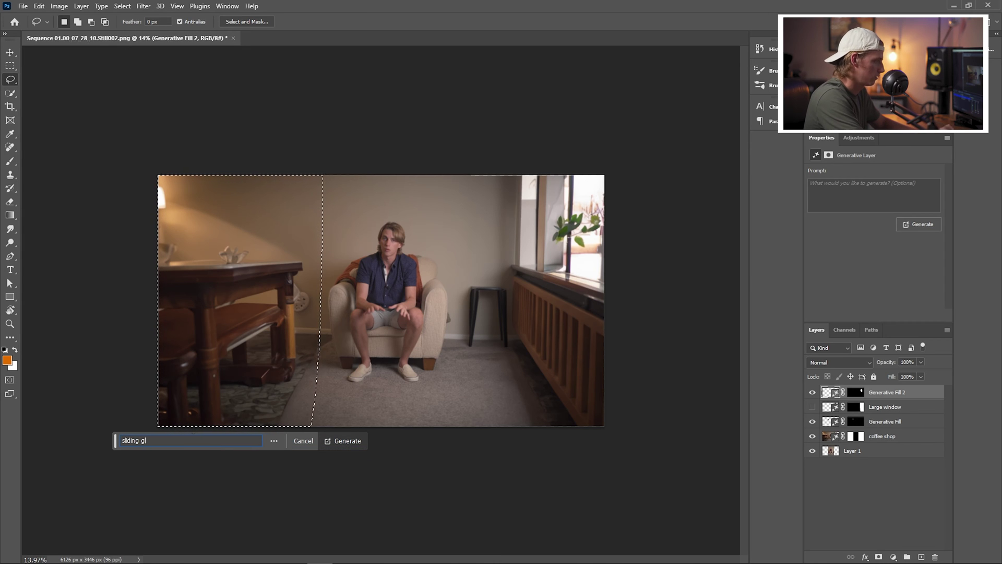
key("Return")
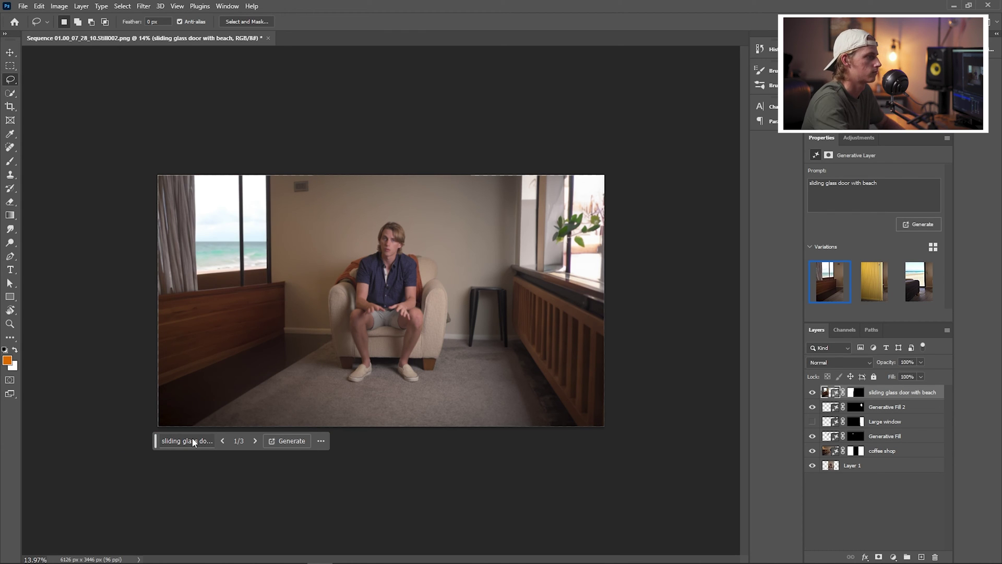
left_click(255, 441)
left_click(255, 441)
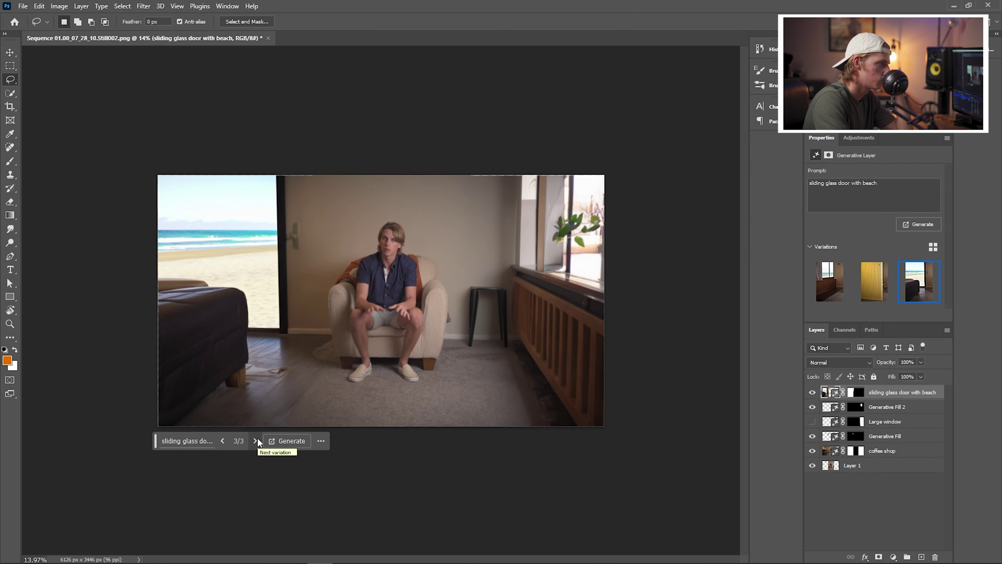
Inspect the floor in the third sliding glass door variation, and switch the fill to its first variation.
key("z")
mouse_move(302, 395)
left_mouse_down()
mouse_move(345, 385)
mouse_move(398, 415)
left_mouse_up()
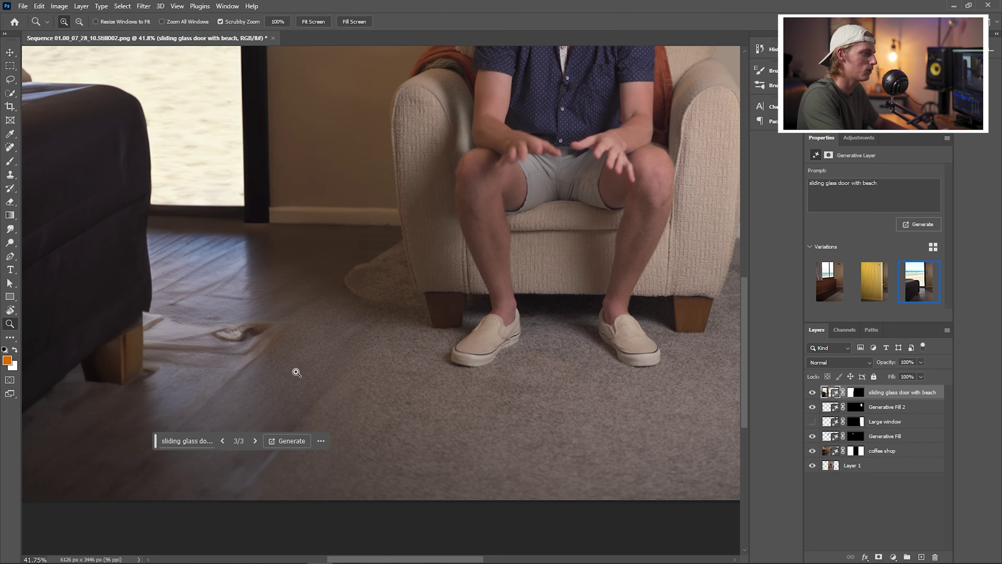
left_click_drag(325, 369, 308, 393)
key("l")
left_click(224, 441)
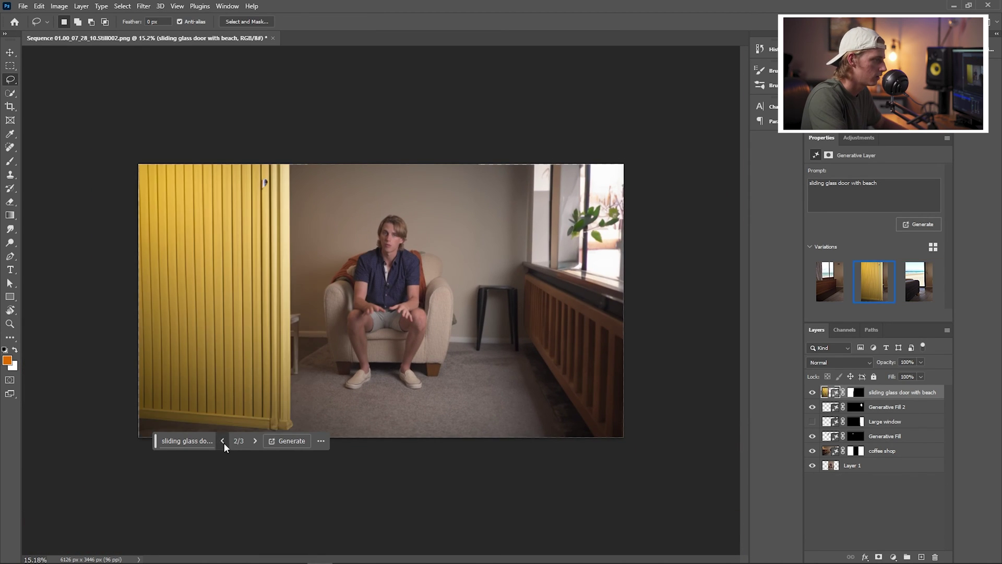
left_click(224, 441)
Remove the small vent on the wall beside the beach window by lassoing it and running Generative Fill with an empty prompt.
key("z")
left_click_drag(277, 347, 338, 348)
left_click_drag(414, 347, 342, 381)
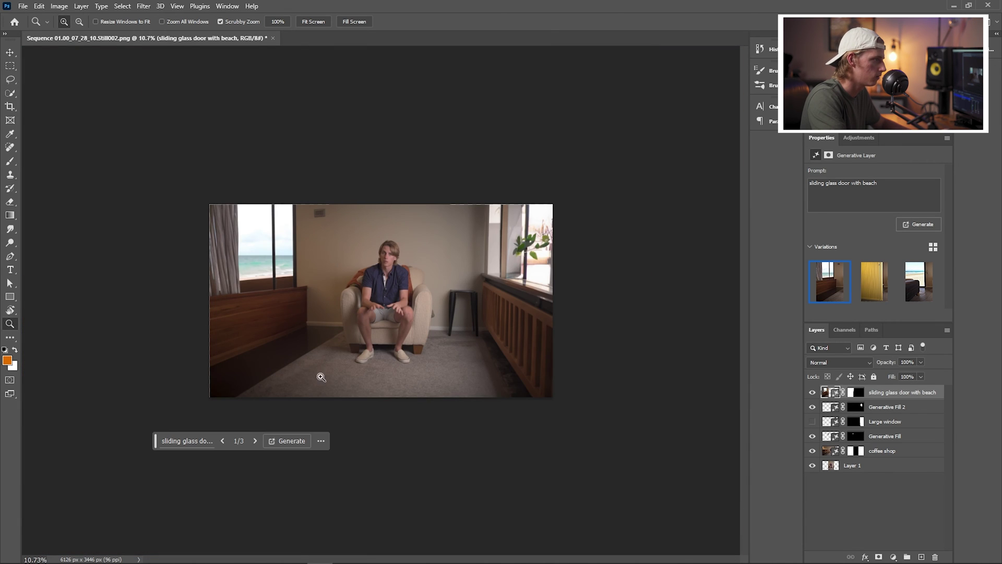
key("l")
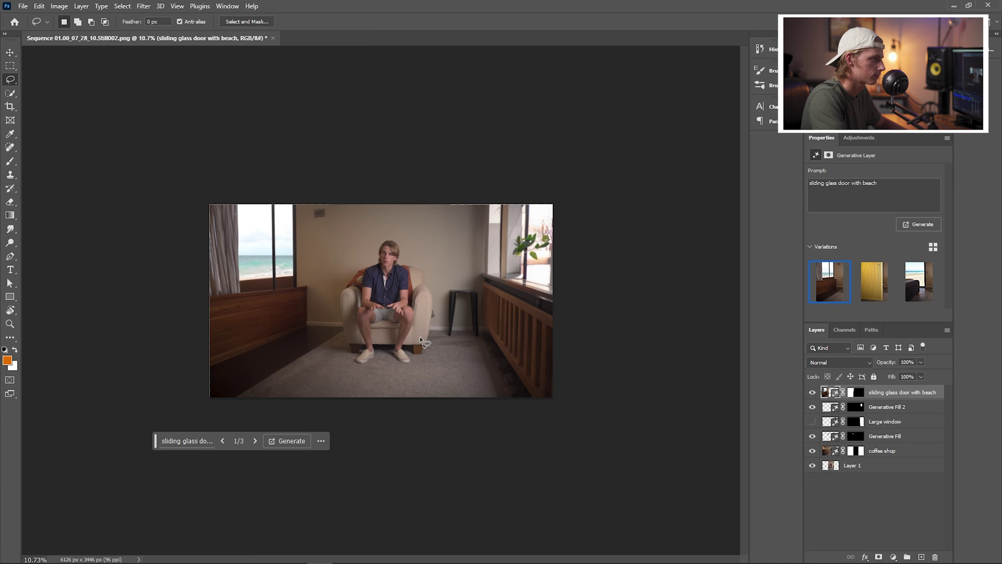
key("z")
mouse_move(365, 337)
left_mouse_down()
mouse_move(441, 326)
mouse_move(386, 335)
left_mouse_up()
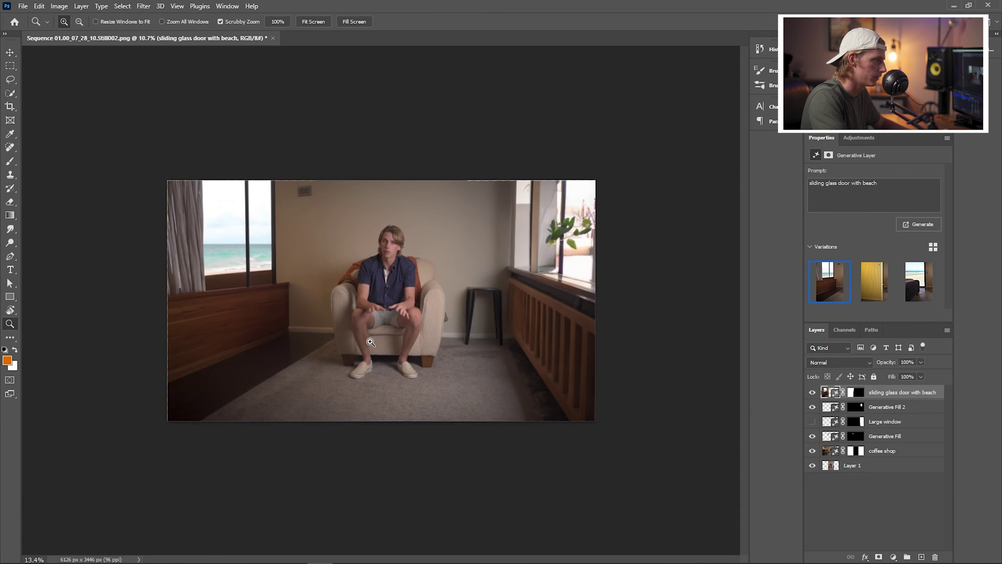
key("l")
mouse_move(319, 185)
left_mouse_down()
mouse_move(292, 194)
mouse_move(313, 202)
left_mouse_up()
left_click(234, 219)
left_click(395, 218)
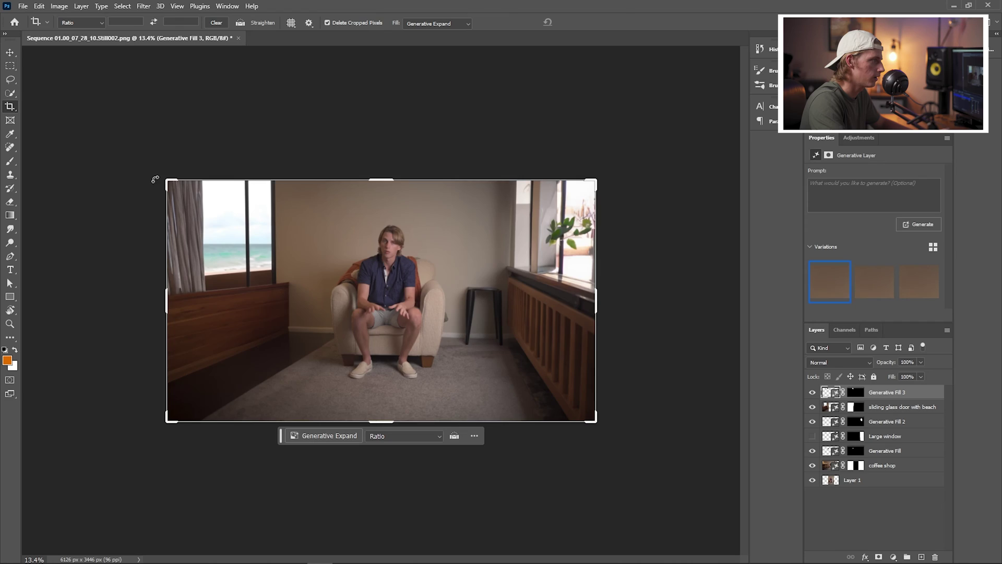
Extend the canvas on all sides to about 10865 x 6636 px using Generative Expand with the prompt "cabin", and choose the second variation.
left_click_drag(157, 174, 102, 131)
left_click_drag(660, 471, 686, 447)
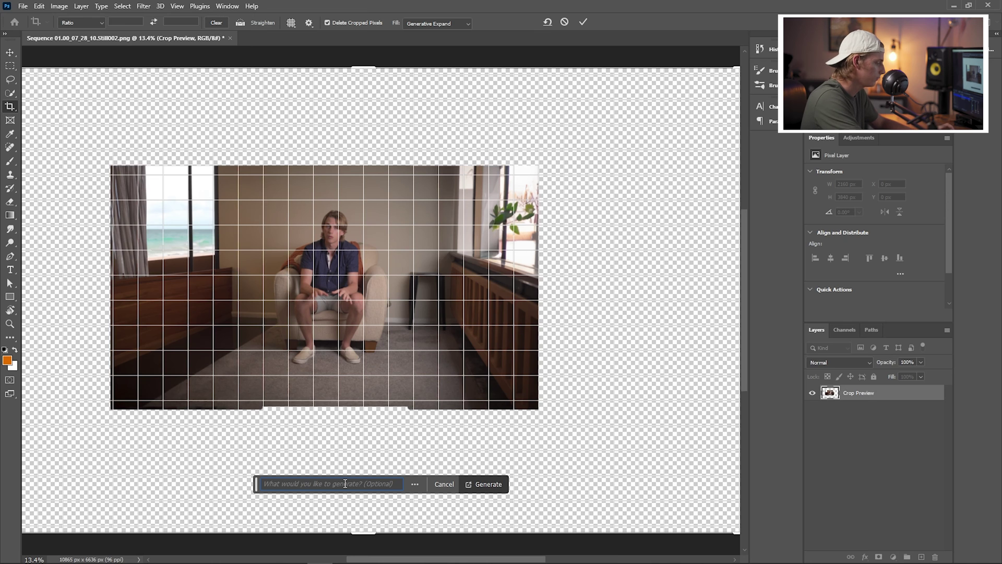
type("cabin")
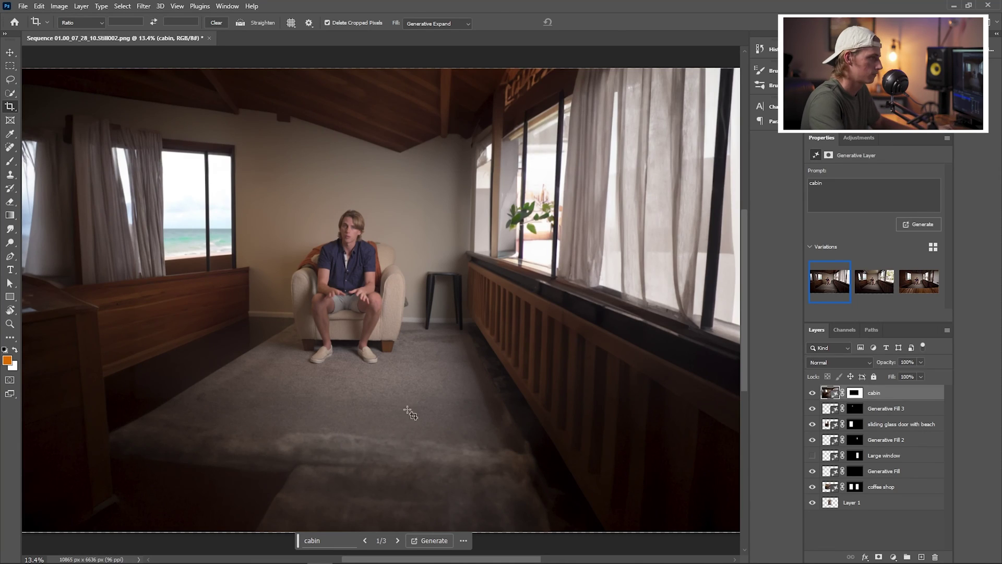
key("z")
left_click_drag(415, 372, 391, 384)
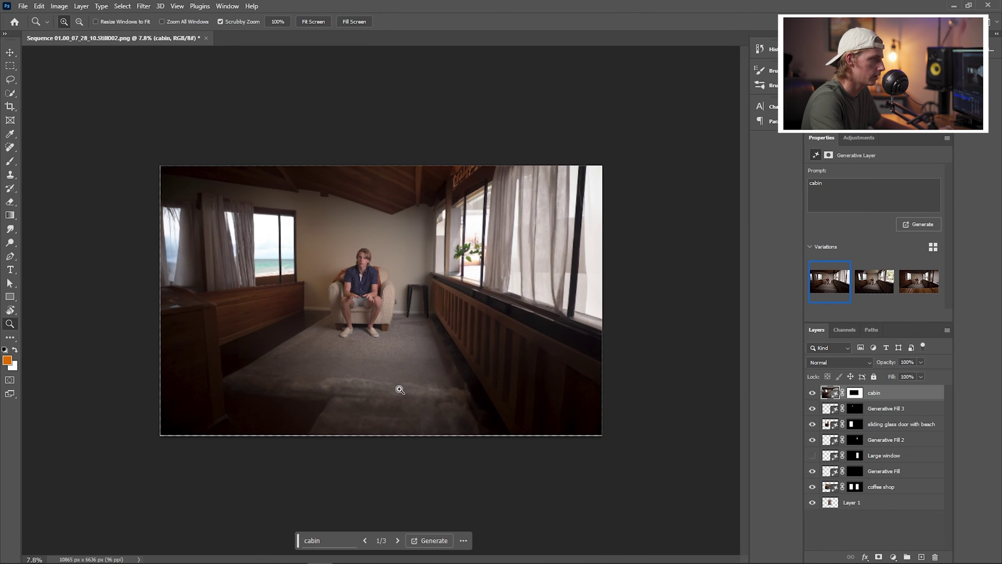
key("c")
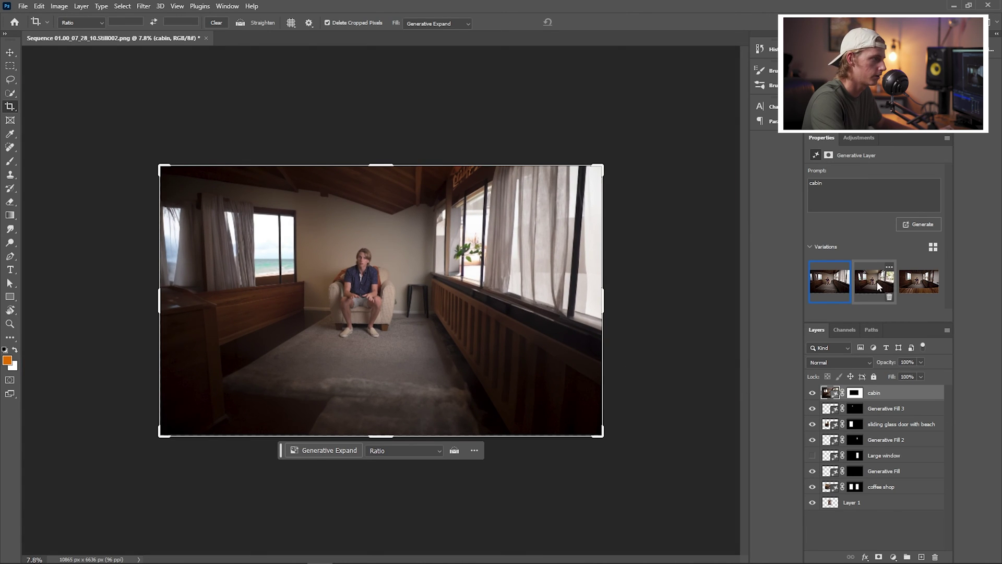
left_click(877, 285)
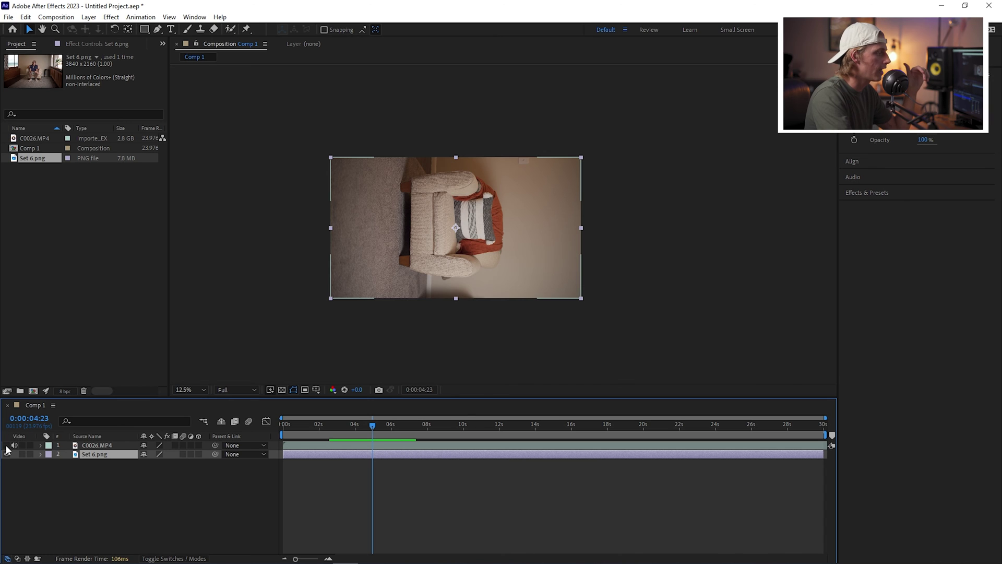
Switch to After Effects and compare the C0026.MP4 clip with Set 6.png by hiding and showing the clip.
left_click(6, 445)
left_click(94, 447)
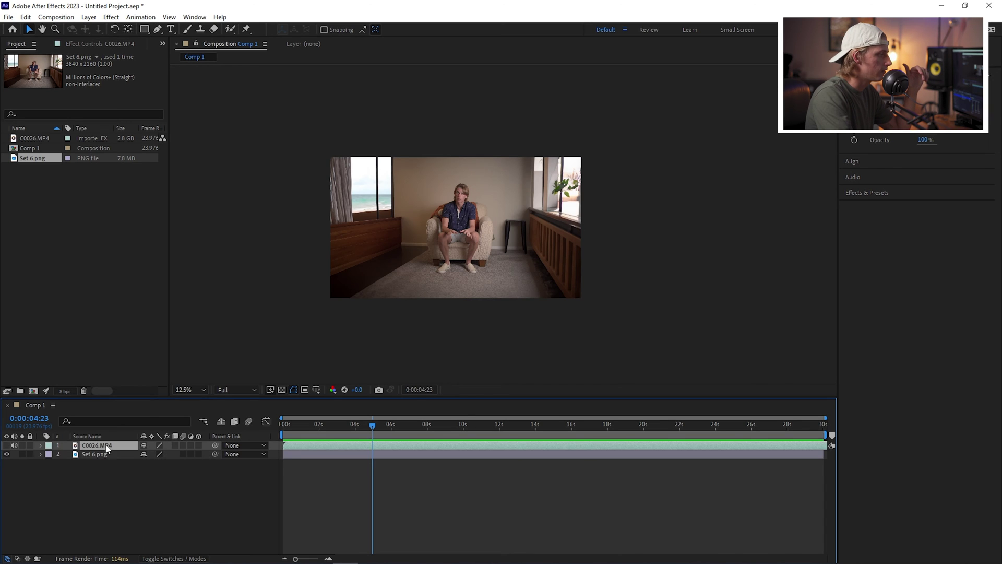
left_click(101, 452)
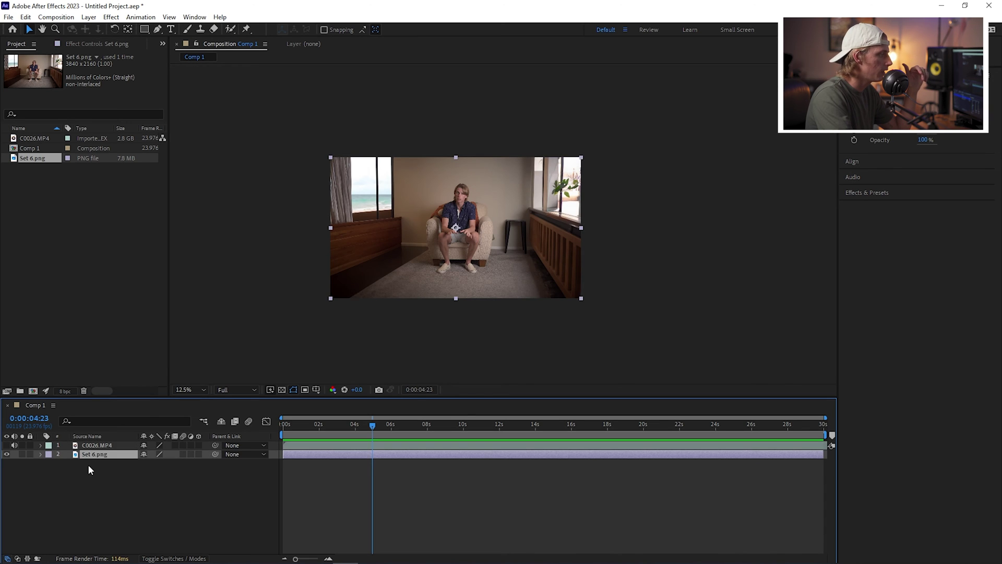
left_click(6, 450)
At 0:00:01:13, lower the opacity of the C0026.MP4 layer to 62%.
left_click(308, 445)
left_click(311, 427)
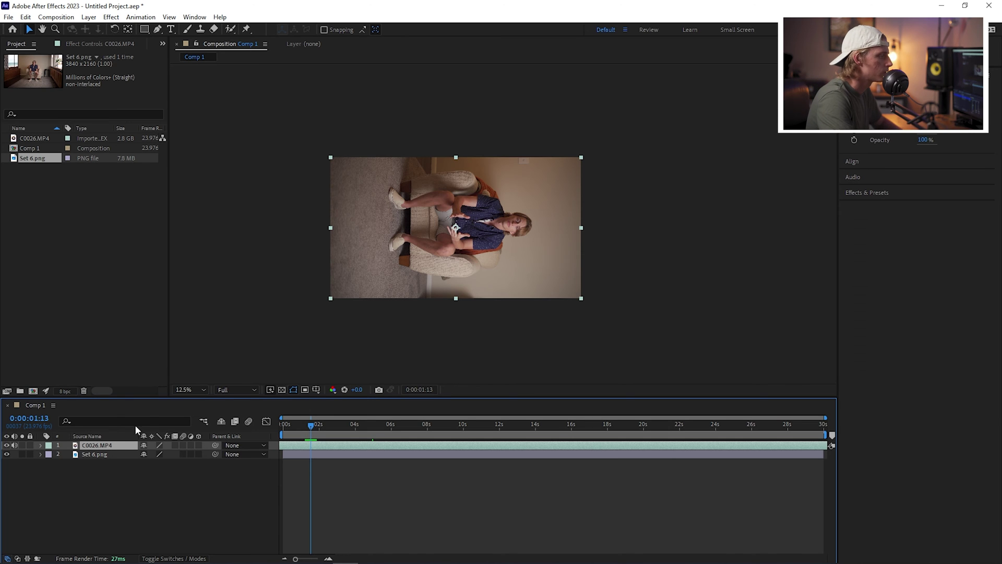
key("t")
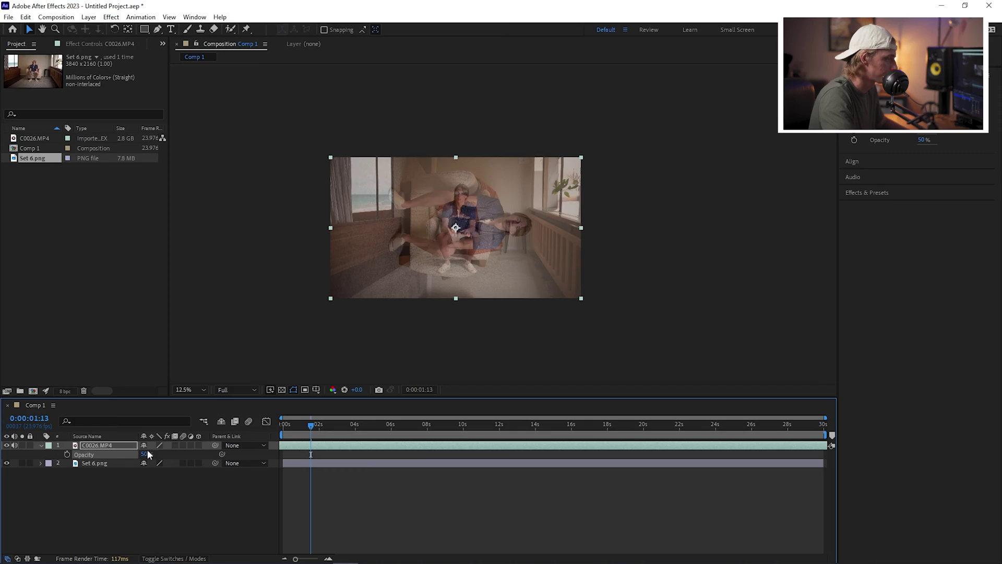
left_click_drag(150, 454, 150, 452)
left_click(126, 447)
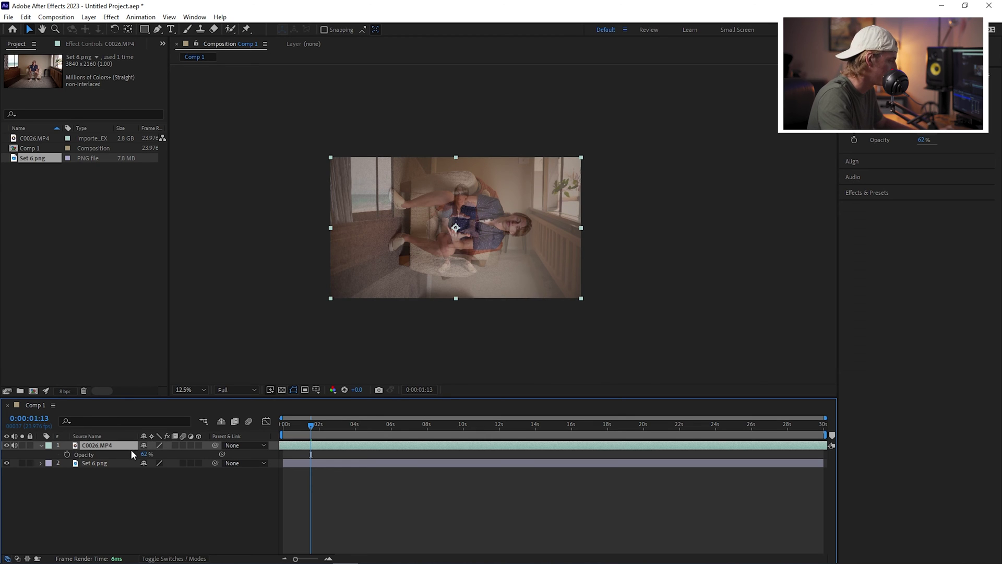
Set the rotation of the C0026.MP4 layer to -90°.
left_click_drag(157, 455, 111, 462)
left_click(156, 453)
type("-90")
key("Return")
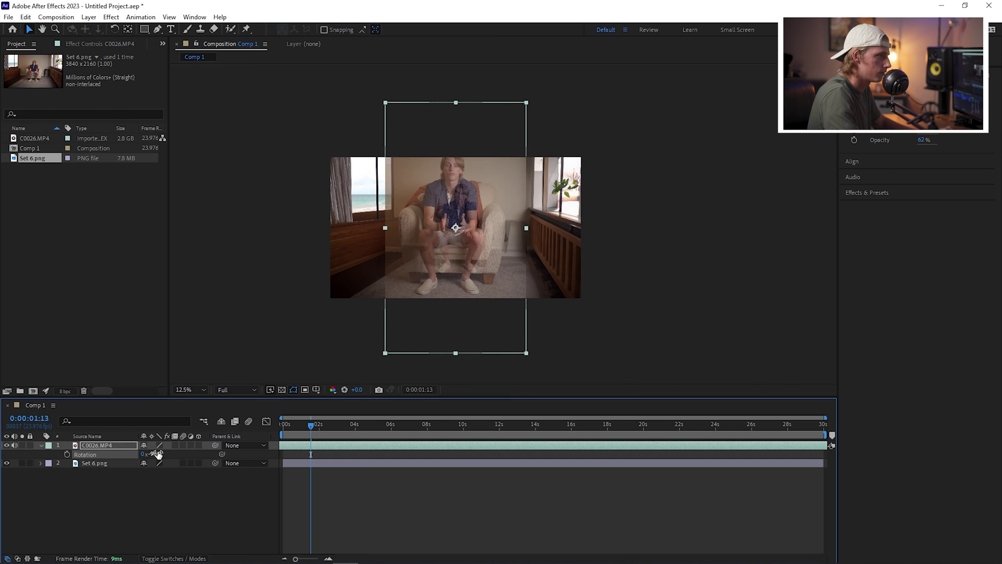
Scale the C0026.MP4 layer to 68% and move it over the seated man in the still.
key("s")
left_click_drag(158, 453, 144, 454)
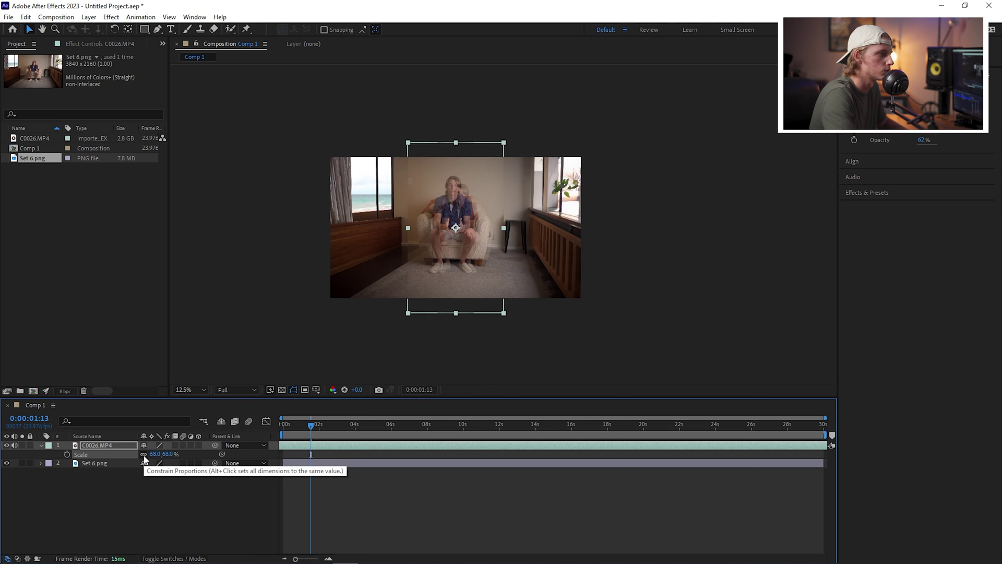
scroll(389, 342, "up", 2)
scroll(443, 243, "down", 2)
scroll(447, 243, "up", 2)
left_click_drag(447, 246, 465, 259)
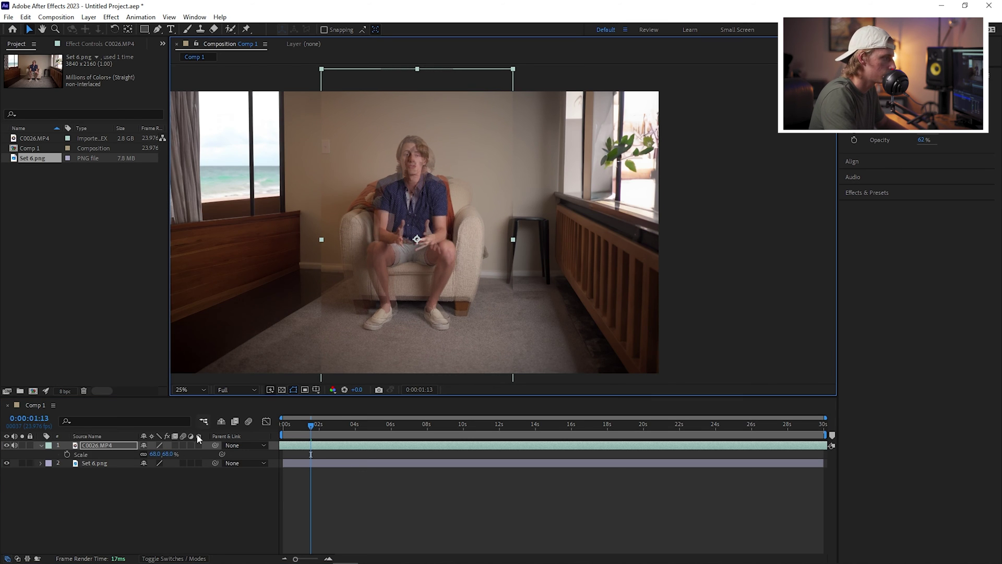
Set the clip's scale to 64% and nudge it into line with the armchair in the still.
type("64")
key("Return")
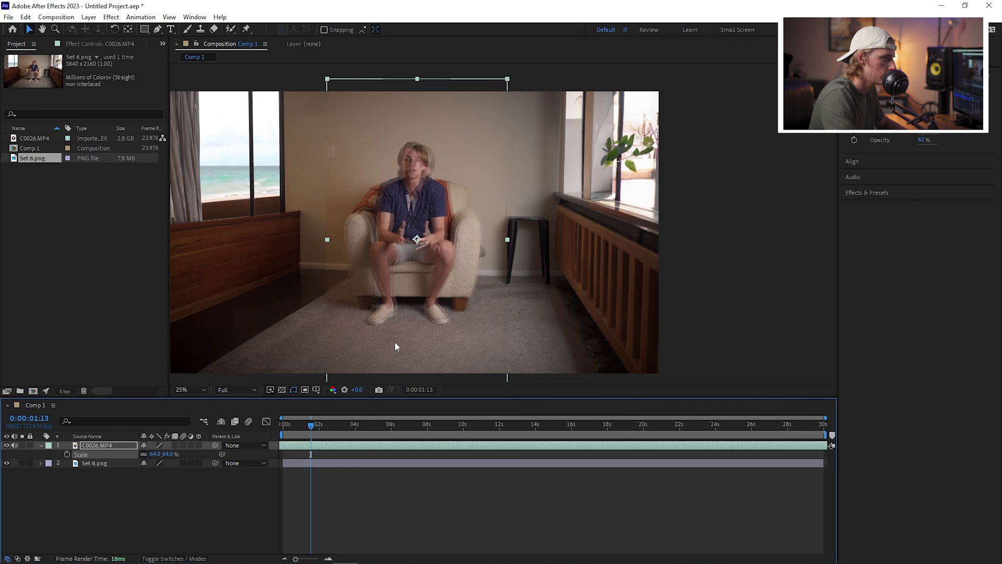
left_click_drag(409, 338, 409, 336)
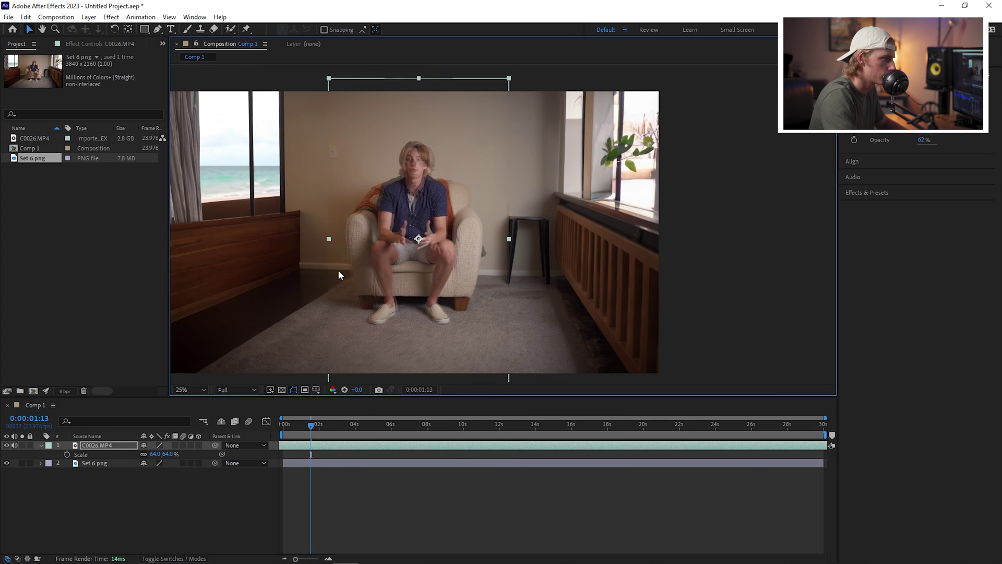
Fine-tune the clip's scale to 62.9%, checking its alignment with the still along the armchair's edges.
scroll(337, 263, "up", 4)
scroll(319, 297, "down", 2)
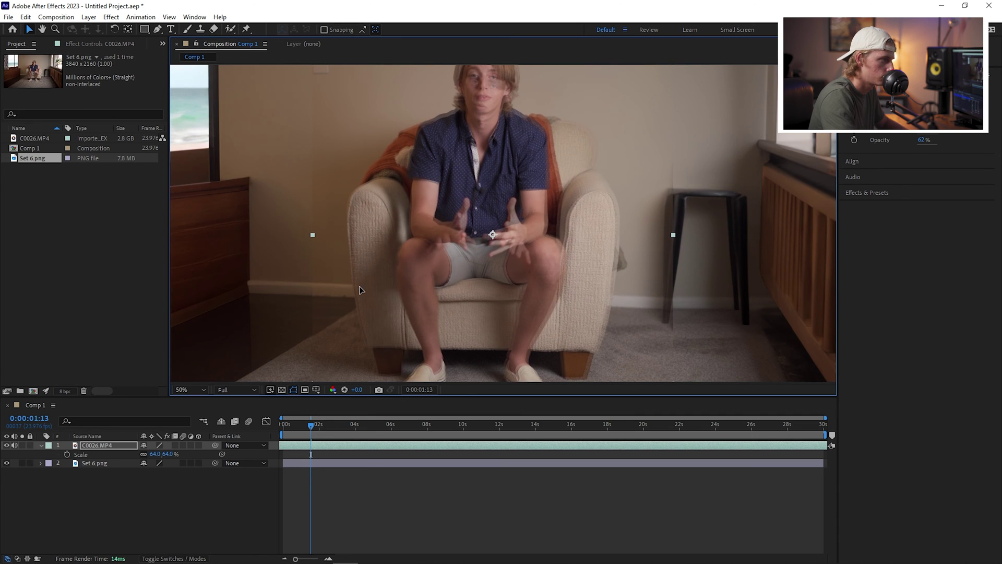
key("alt+KP_Subtract")
scroll(474, 286, "up", 5)
scroll(574, 230, "down", 3)
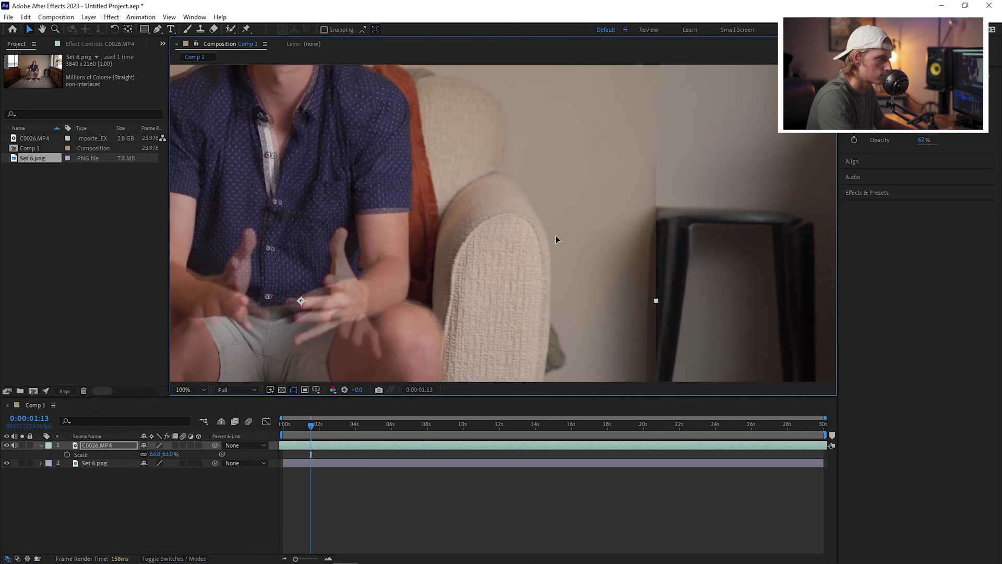
scroll(555, 239, "up", 1)
left_click_drag(154, 453, 154, 454)
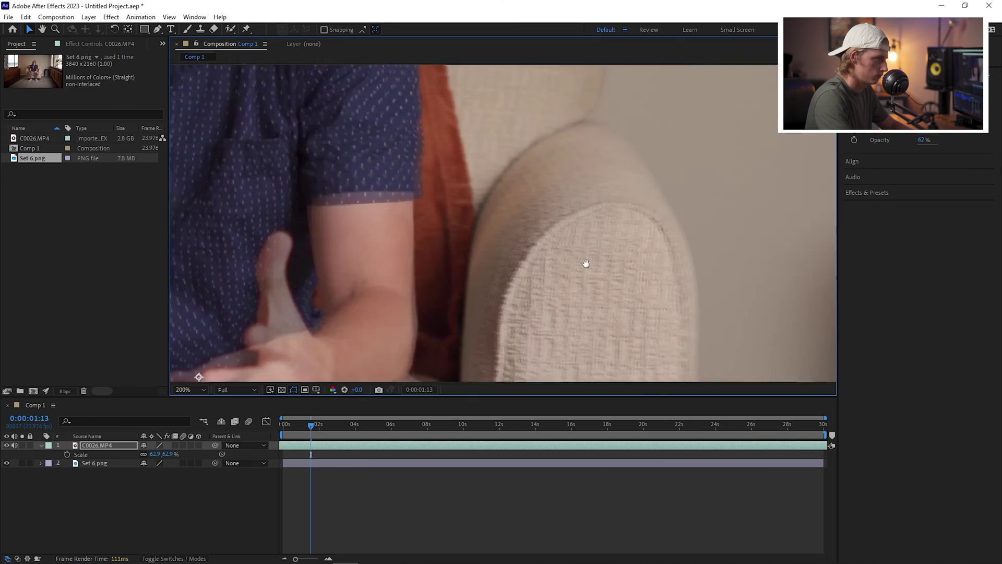
scroll(547, 266, "right", 3)
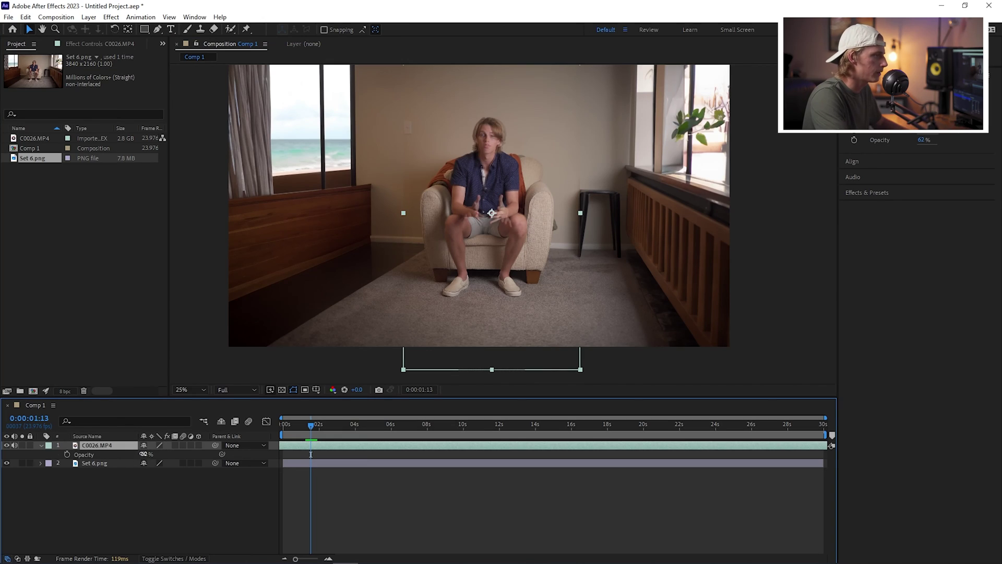
Restore the C0026.MP4 opacity to 100% and compare it with the still by hiding and showing the clip.
left_click_drag(143, 454, 325, 455)
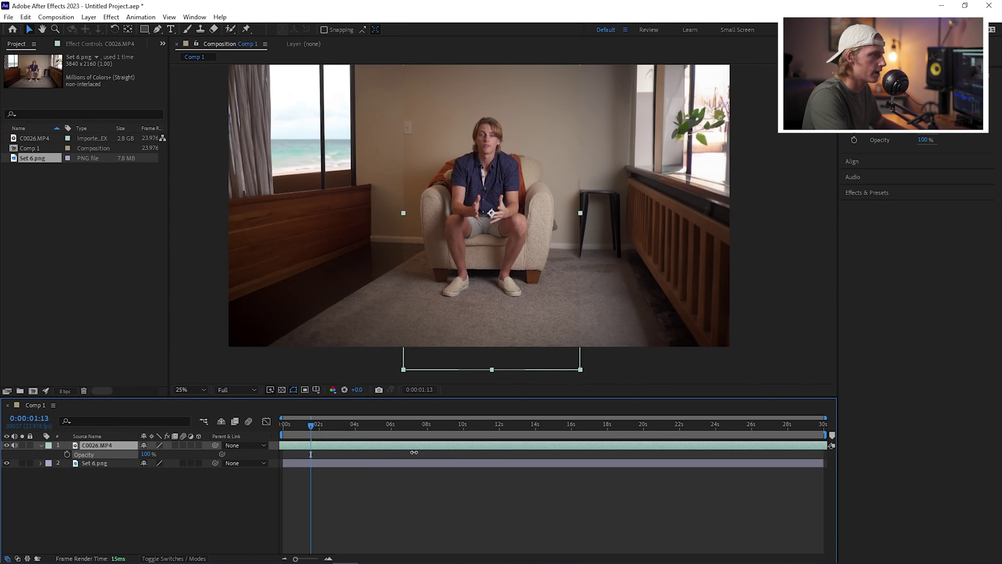
left_click(106, 449)
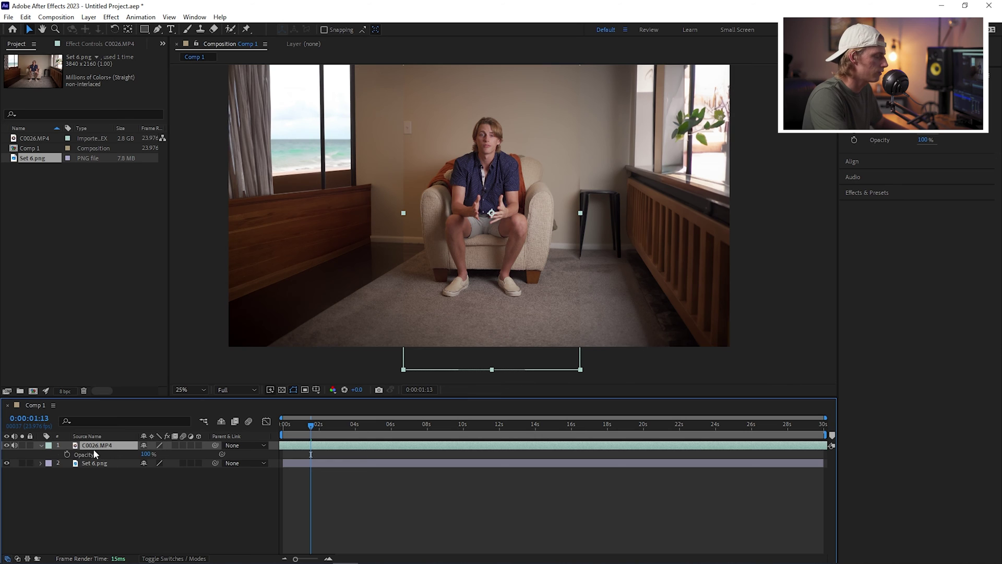
left_click(7, 447)
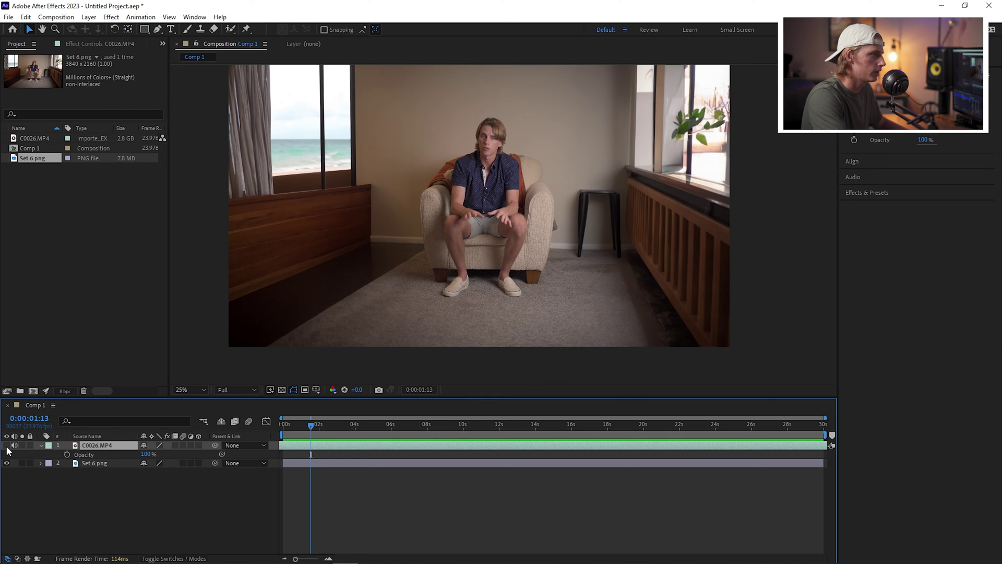
left_click(6, 446)
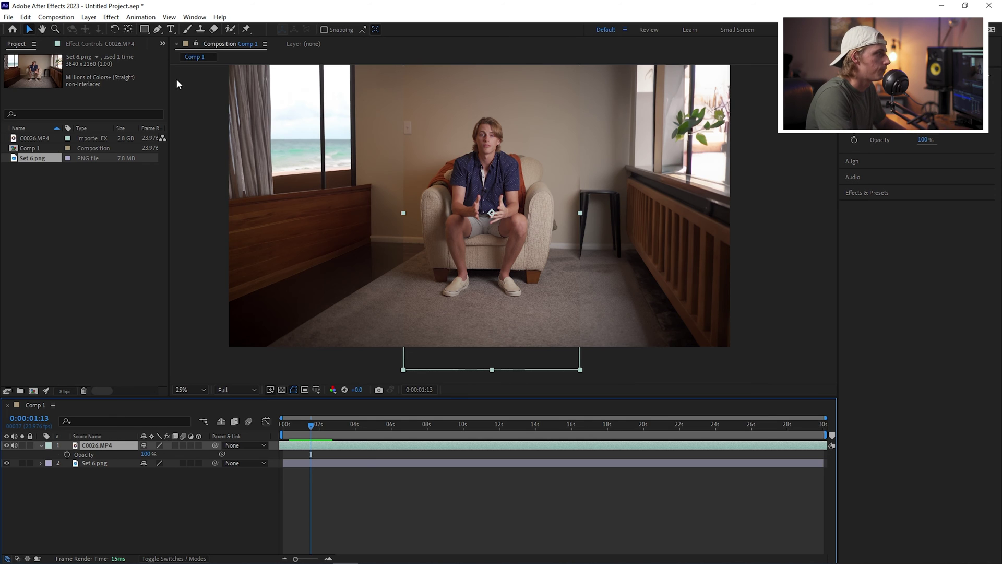
Inspect the clip's side edges and draw a rectangular mask on the C0026.MP4 layer around the seated man and most of the armchair.
scroll(419, 238, "up", 2)
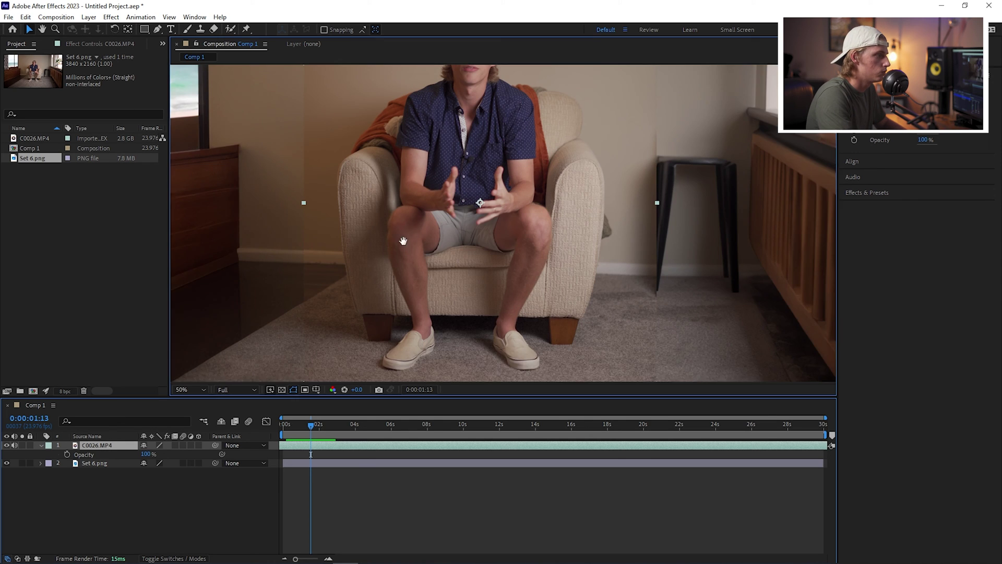
scroll(417, 235, "left", 3)
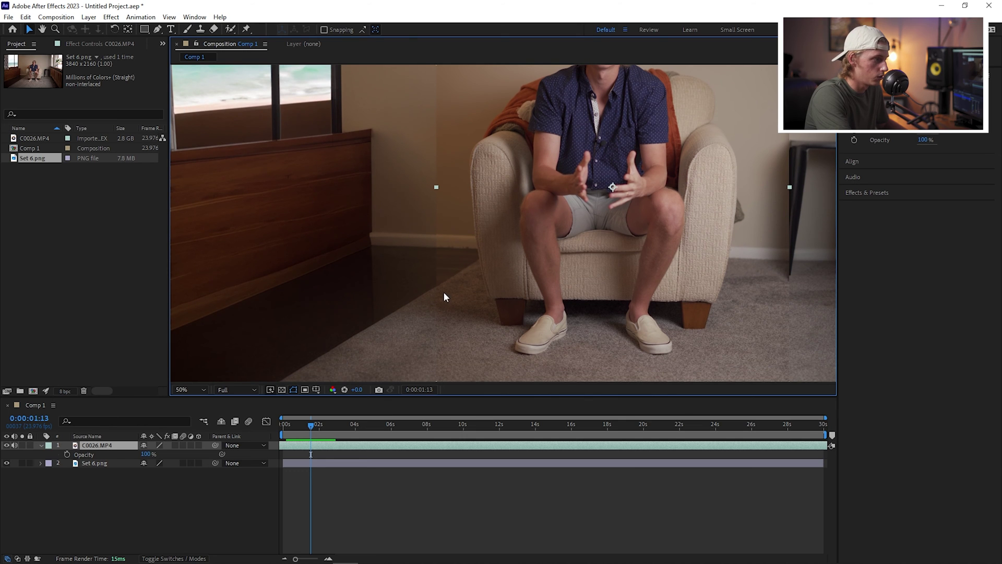
scroll(343, 213, "right", 10)
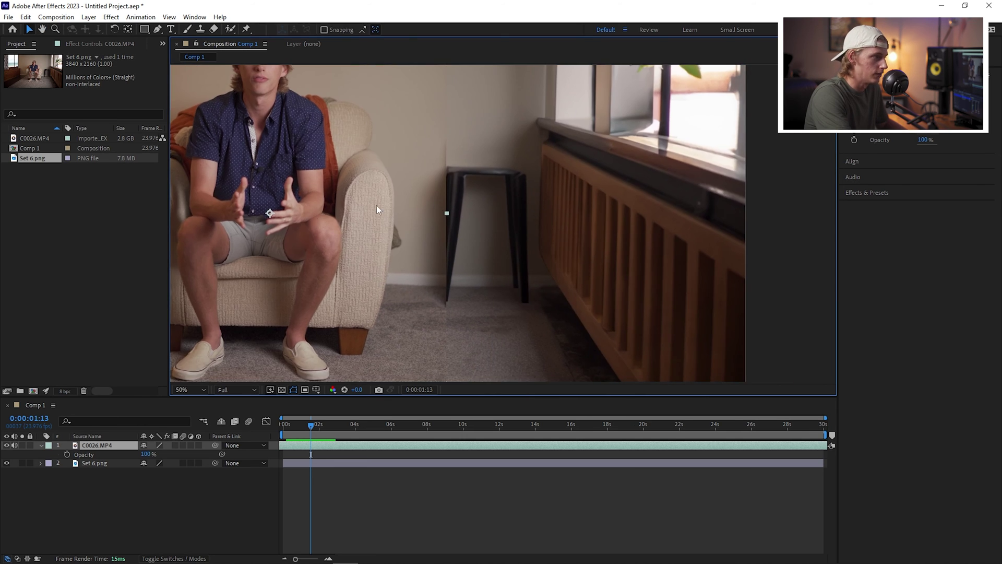
scroll(562, 233, "left", 3)
scroll(528, 224, "down", 2)
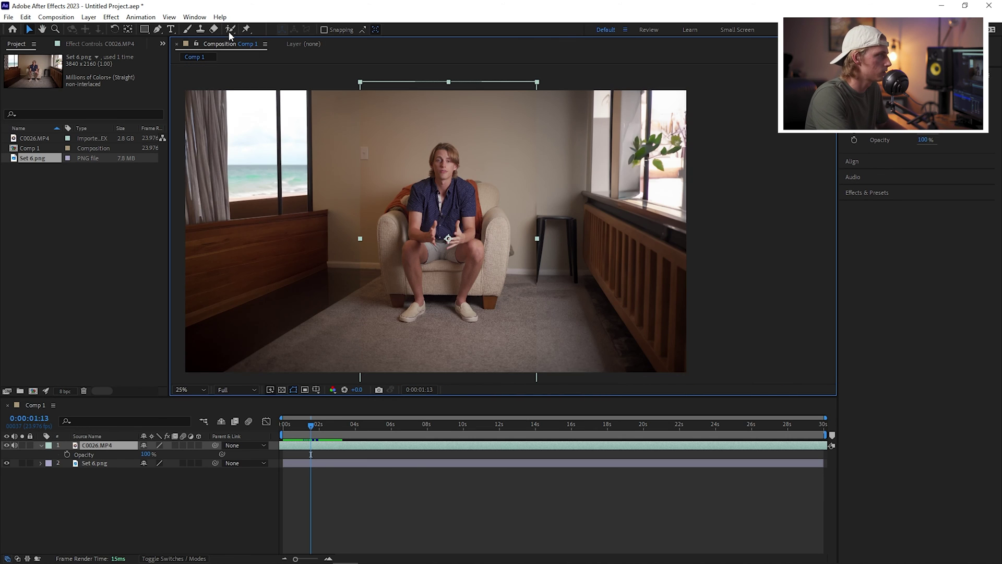
left_click(146, 30)
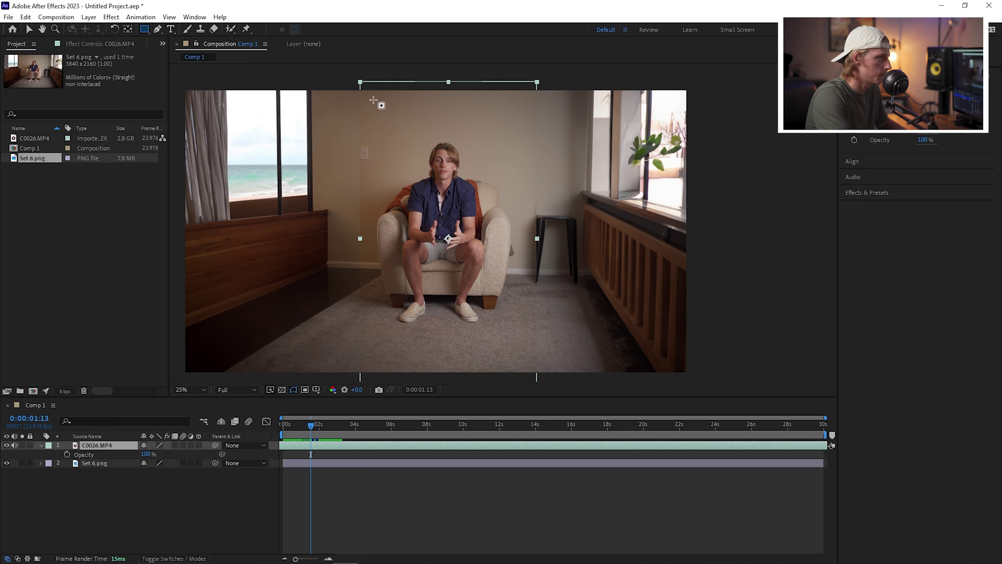
left_click_drag(384, 122, 507, 348)
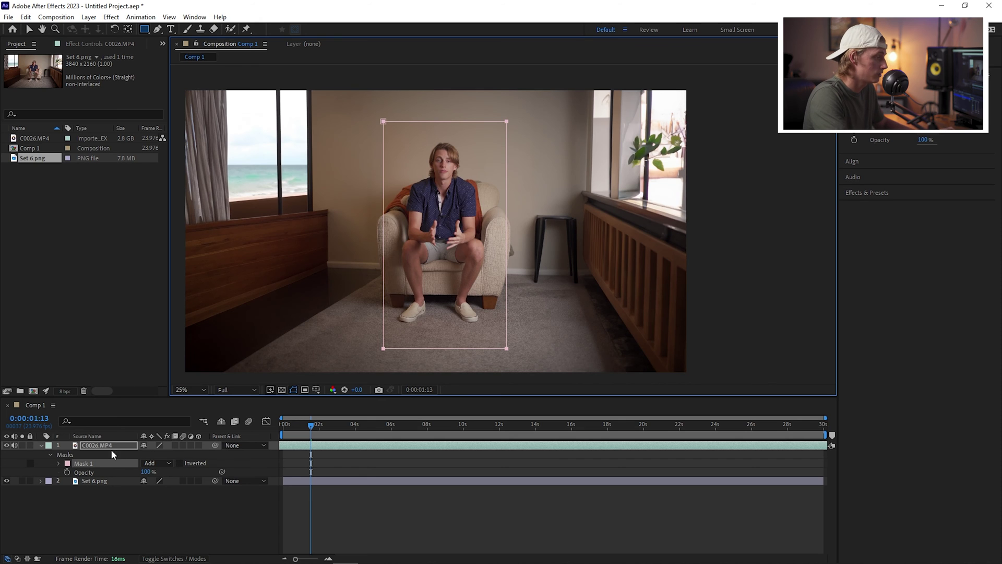
Feather the rectangular mask on the C0026.MP4 layer by 129 pixels.
key("m")
left_click(107, 447)
key("m")
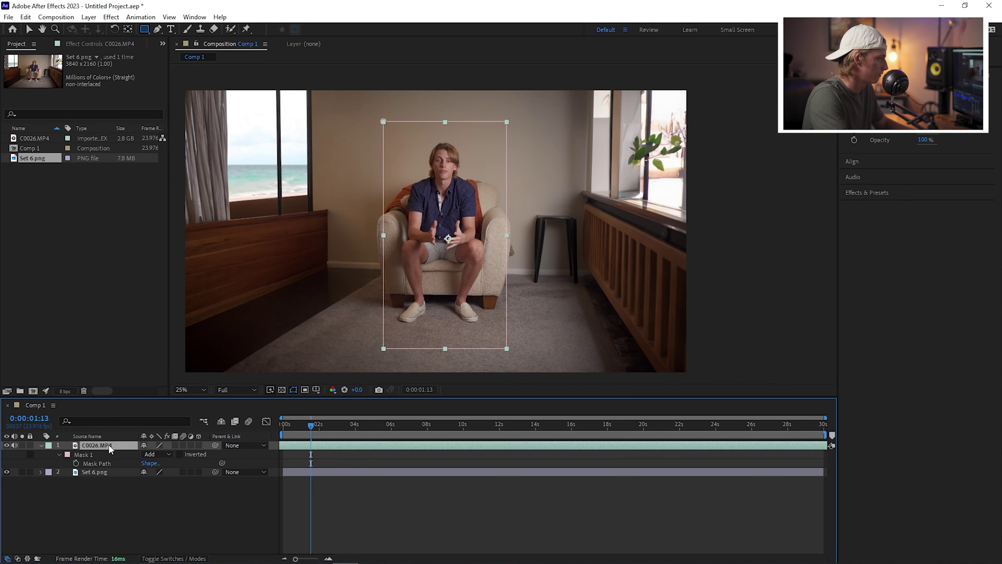
left_click_drag(227, 466, 225, 466)
key("v")
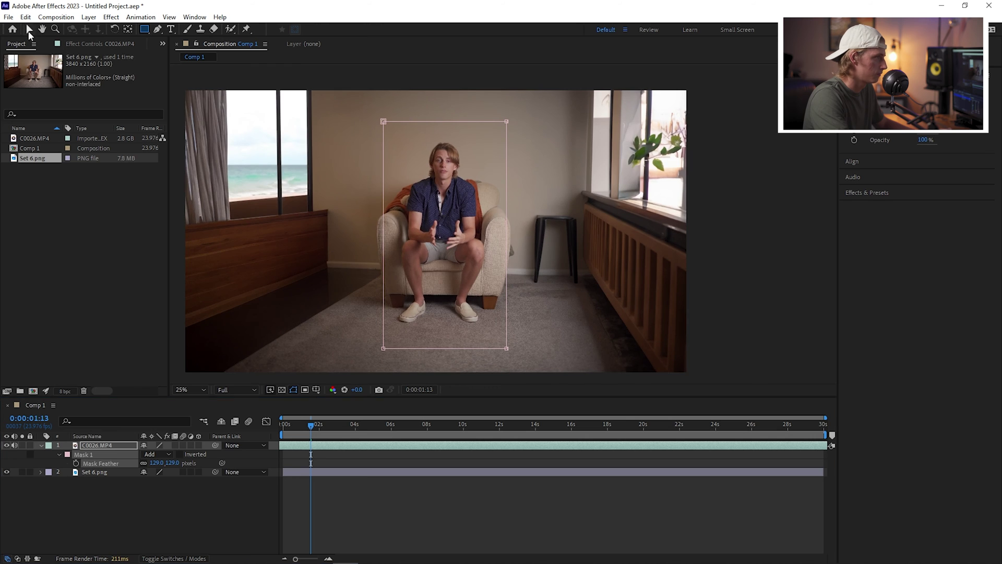
Examine the feathered mask edges up close along the armchair, wall and carpet, and in the full frame.
left_click(754, 257)
scroll(522, 219, "up", 2)
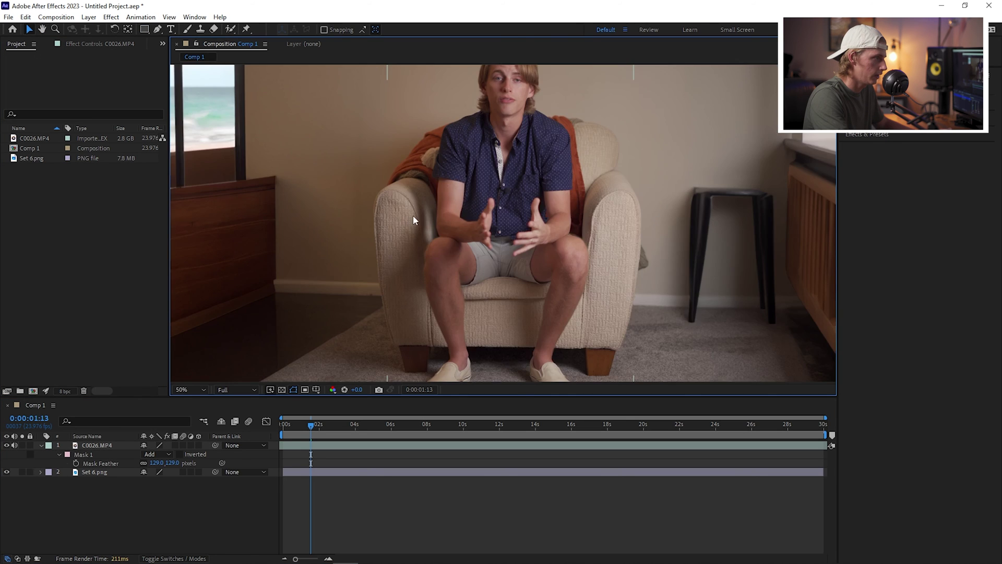
scroll(412, 215, "up", 2)
left_click_drag(392, 219, 541, 235)
scroll(527, 229, "up", 2)
scroll(496, 220, "down", 2)
left_click_drag(513, 269, 465, 73)
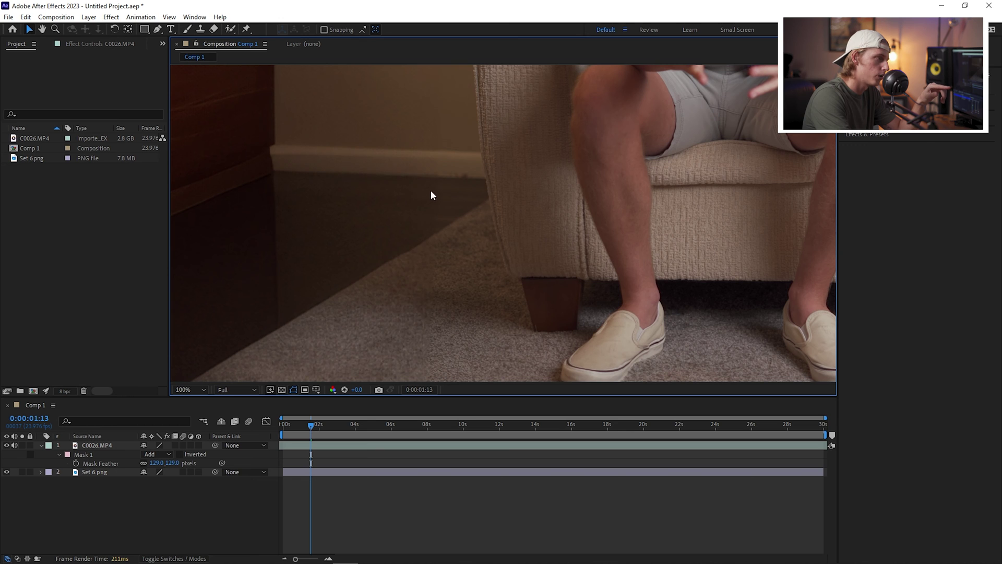
scroll(433, 166, "down", 4)
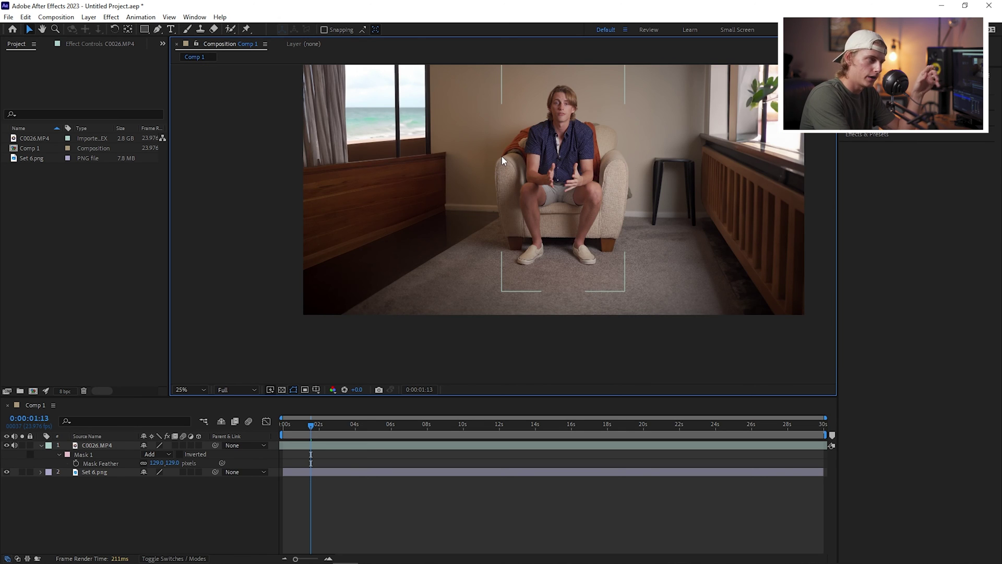
left_click_drag(484, 188, 391, 221)
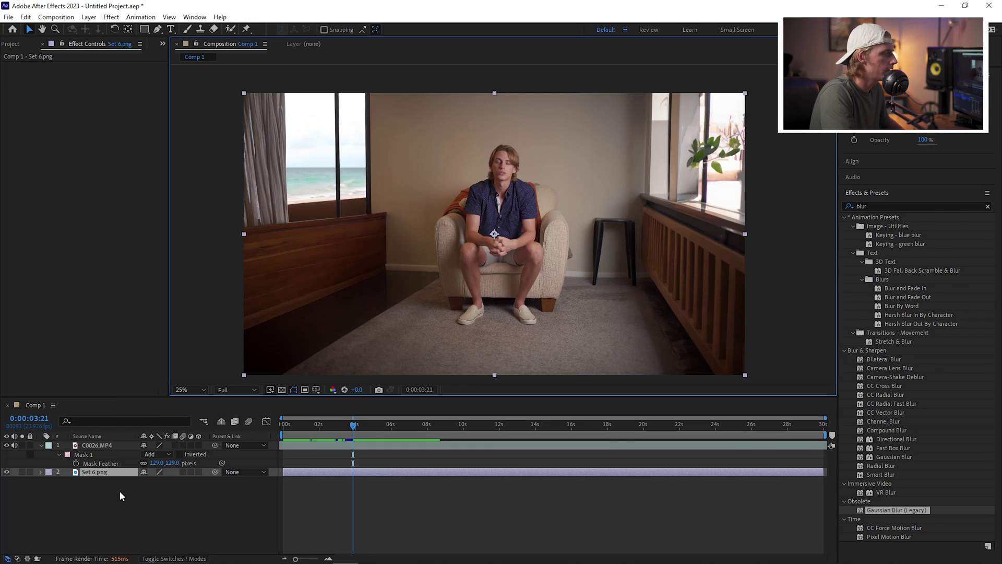
Review the composite around the five-second mark, comparing the clip with its generated surroundings up close and in the full frame.
key("f")
left_click(104, 445)
left_click_drag(320, 423, 379, 424)
key("period")
key("period")
key("period")
key("period")
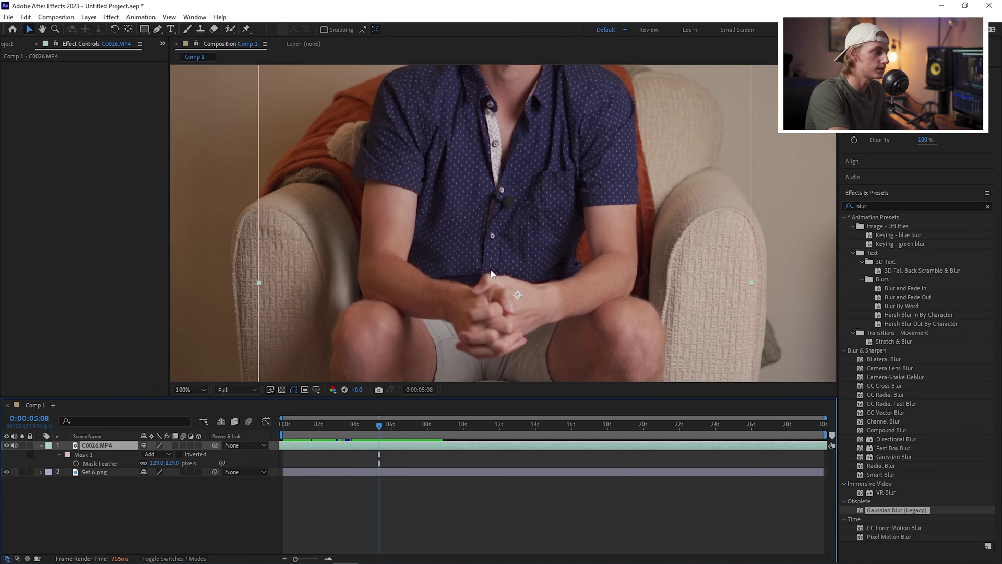
left_click_drag(461, 242, 478, 255)
key("comma")
key("comma")
key("comma")
key("comma")
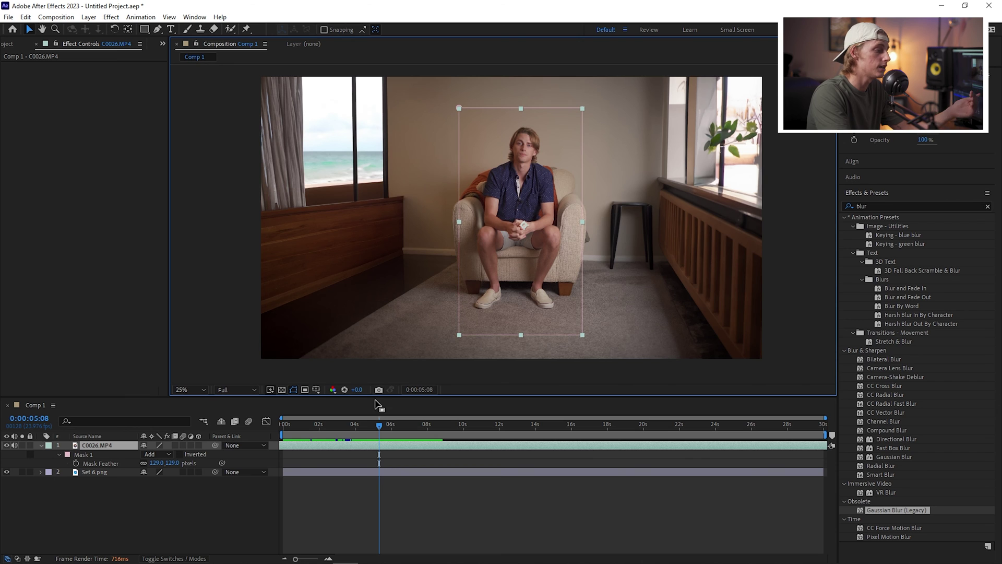
left_click(371, 423)
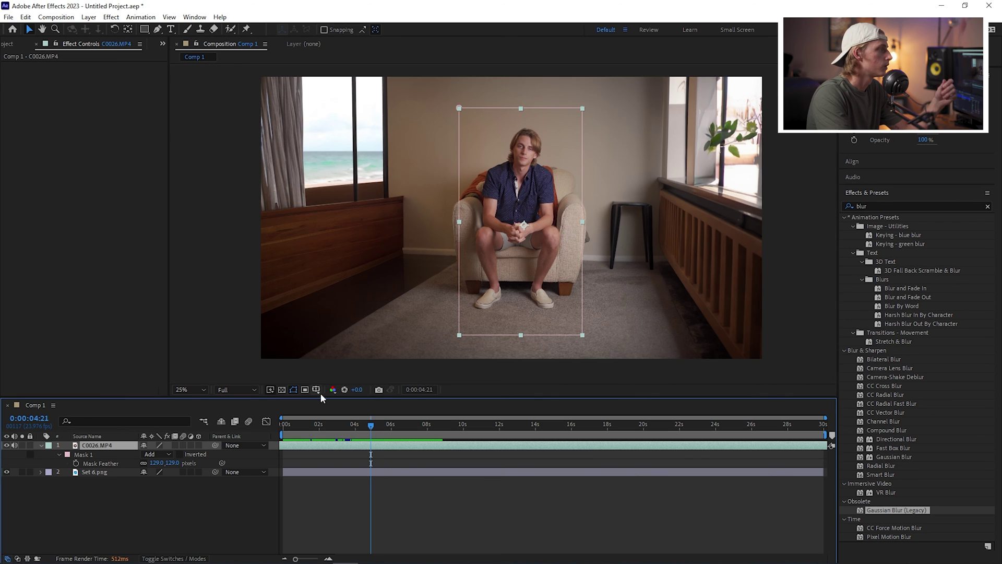
Apply the Noise effect to the Set 6.png layer with the amount of noise at 2%.
double_click(861, 206)
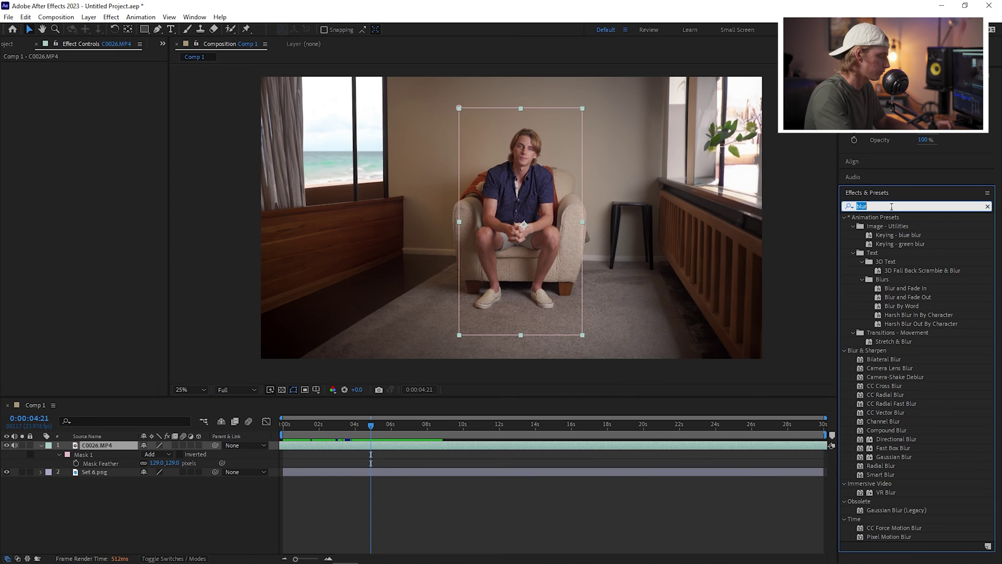
type("noise")
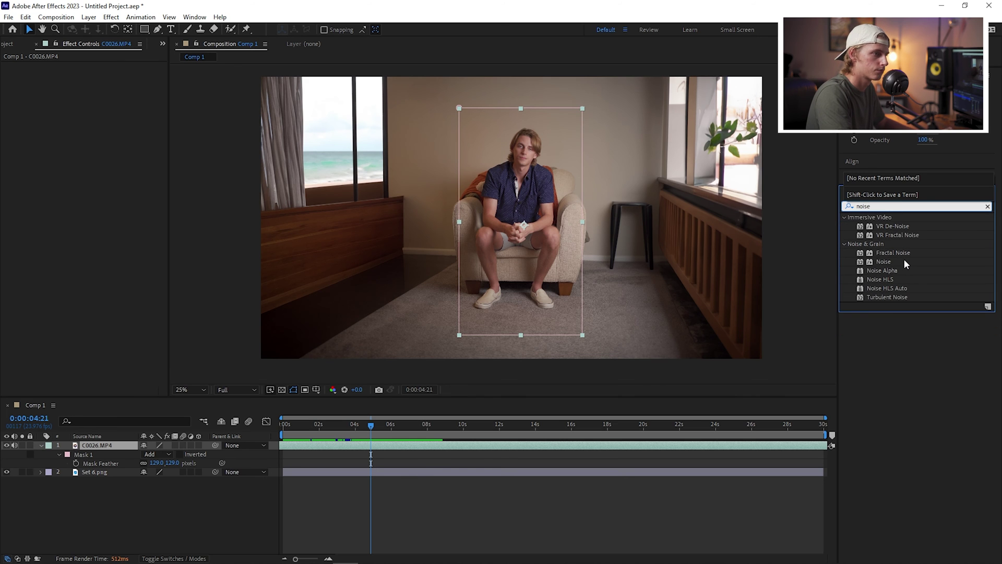
left_click_drag(903, 260, 225, 462)
left_click_drag(99, 477, 101, 474)
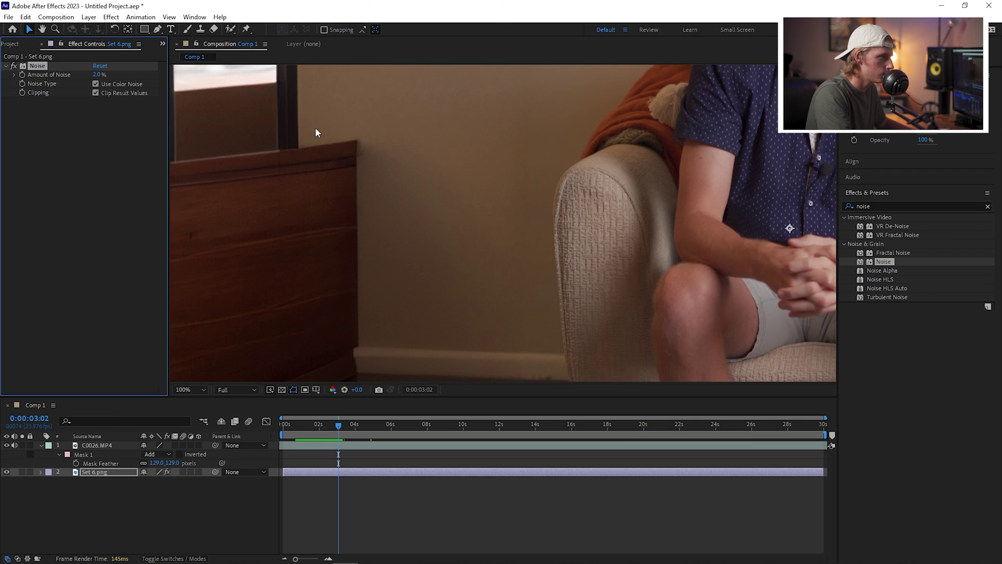
Compare the still's grain with the clip's on the wall near the armchair, toggling the Noise effect.
scroll(648, 198, "down", 3)
scroll(471, 221, "up", 5)
scroll(472, 222, "up", 4)
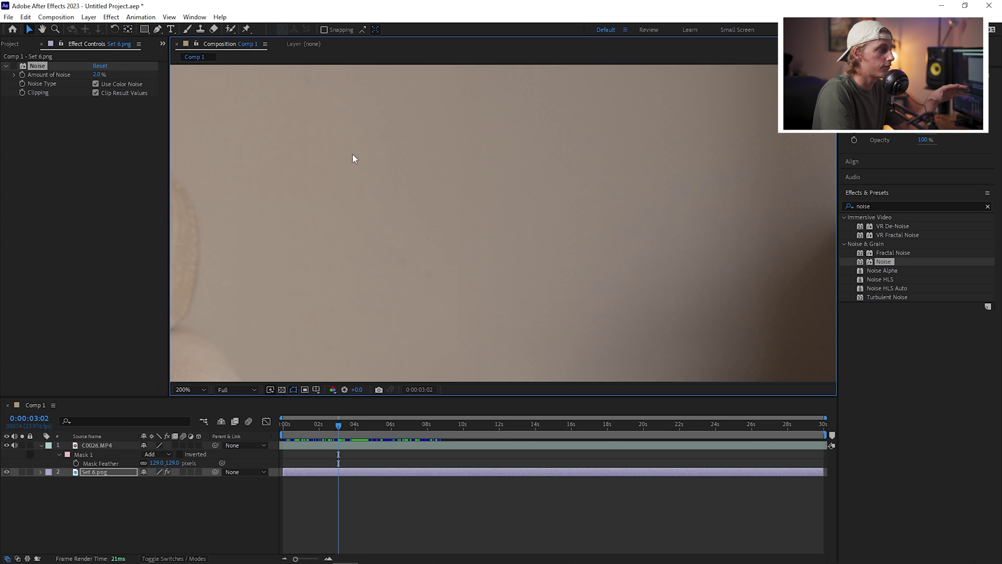
left_click(14, 66)
left_click_drag(442, 186, 683, 147)
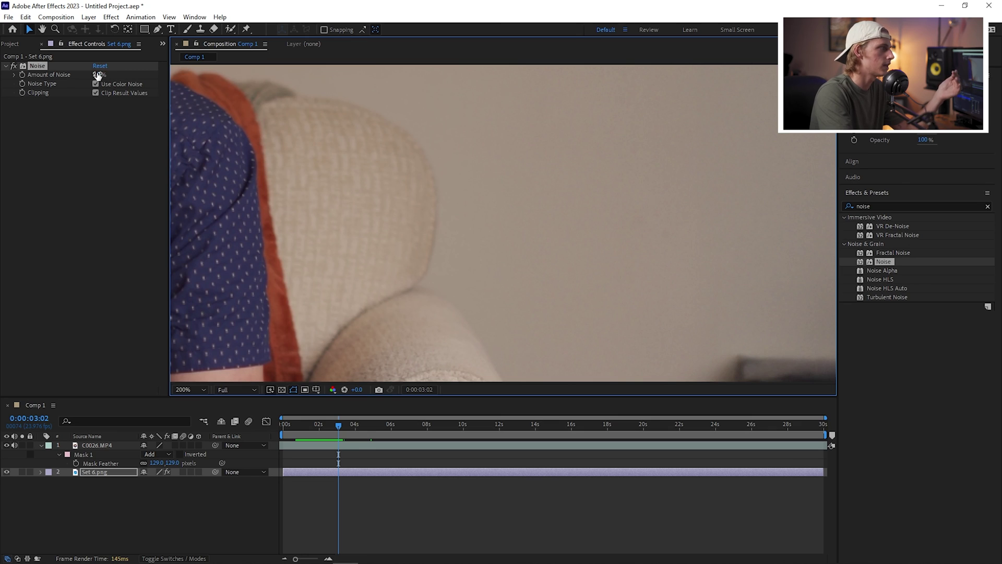
scroll(489, 188, "down", 2)
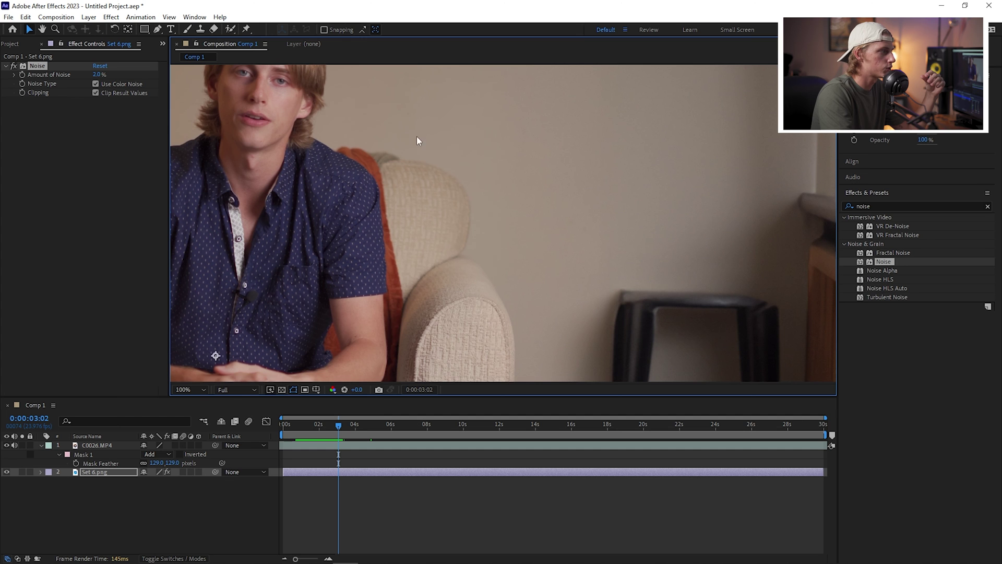
Turn off color noise for the Set 6.png Noise effect and set its amount to 1%.
left_click(95, 84)
scroll(470, 125, "up", 4)
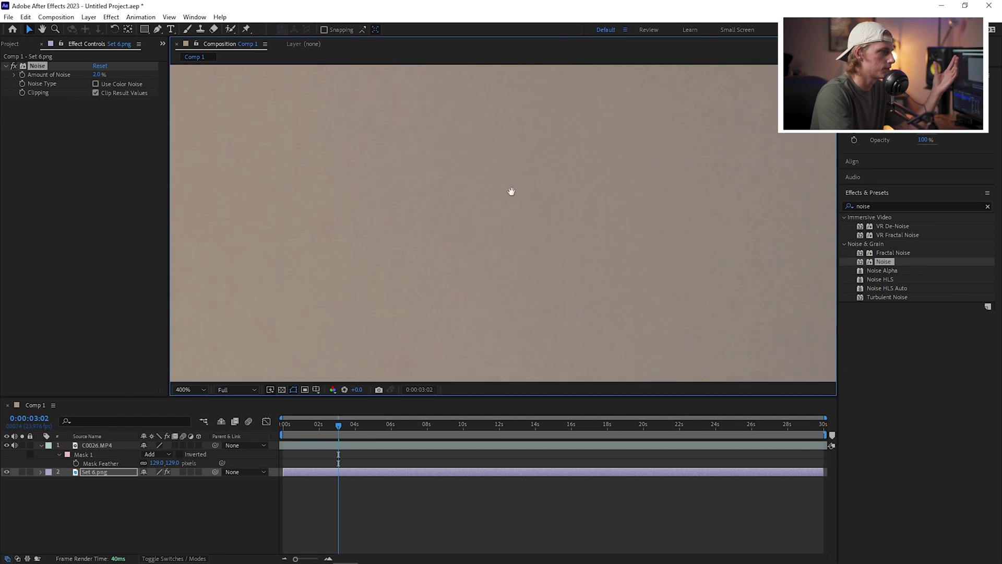
scroll(511, 192, "down", 2)
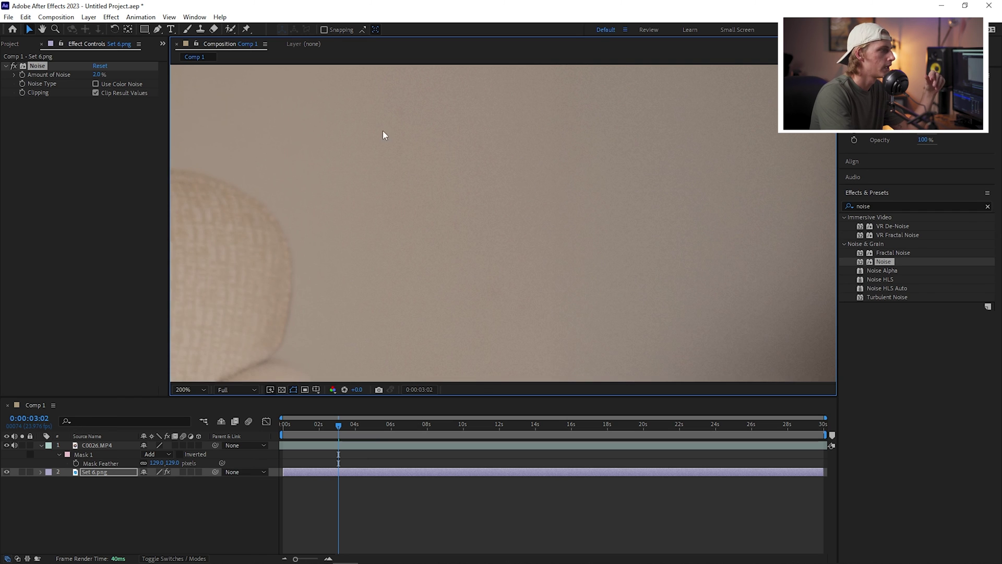
left_click(99, 74)
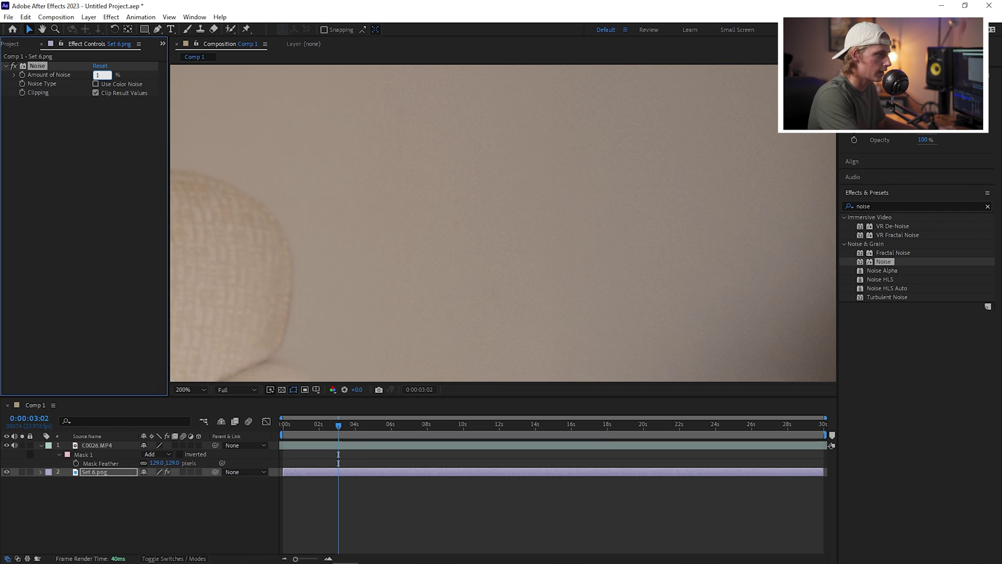
scroll(365, 152, "down", 2)
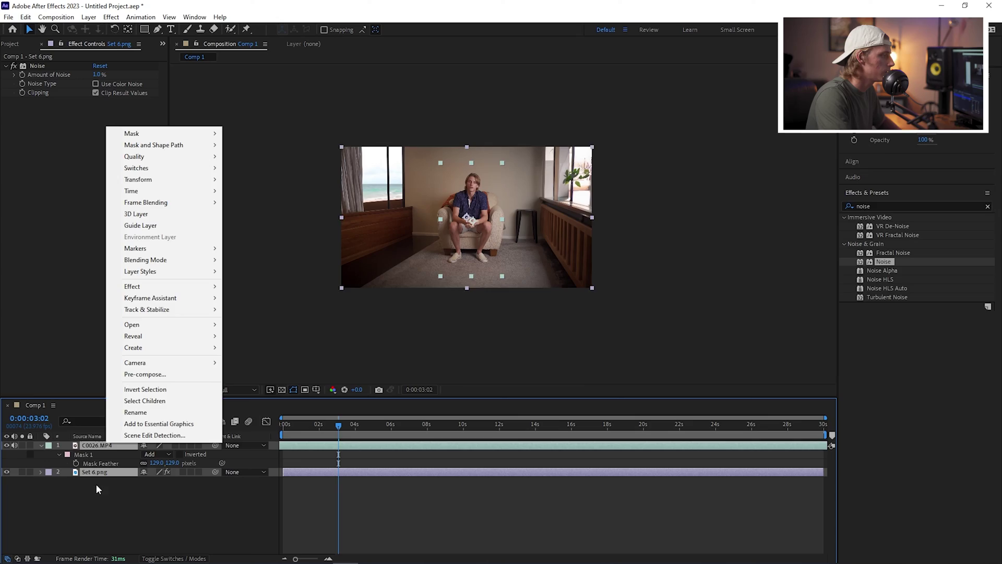
Pre-compose the C0026.MP4 and Set 6.png layers together, moving all attributes into the new composition.
left_click(96, 489)
right_click(104, 447)
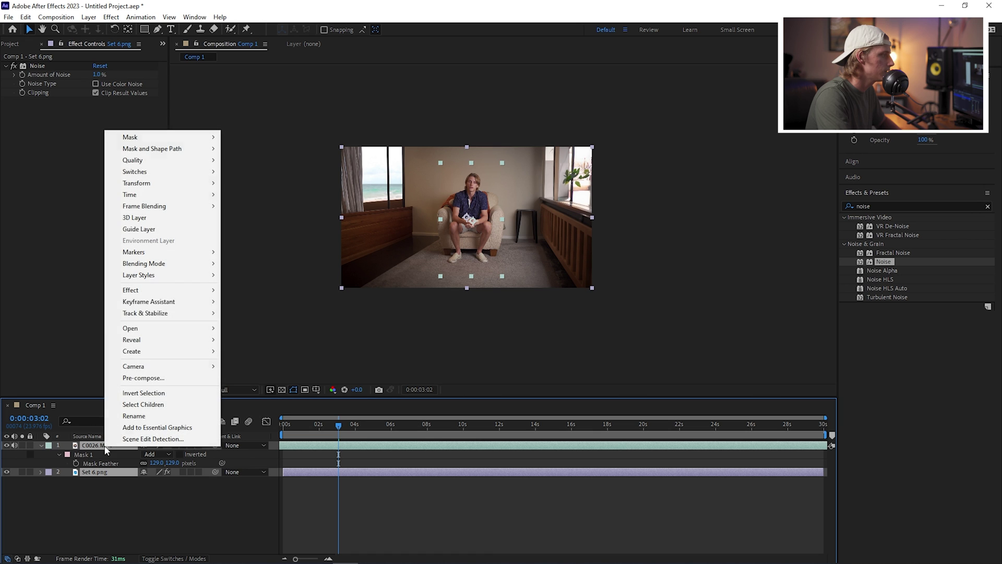
left_click(151, 376)
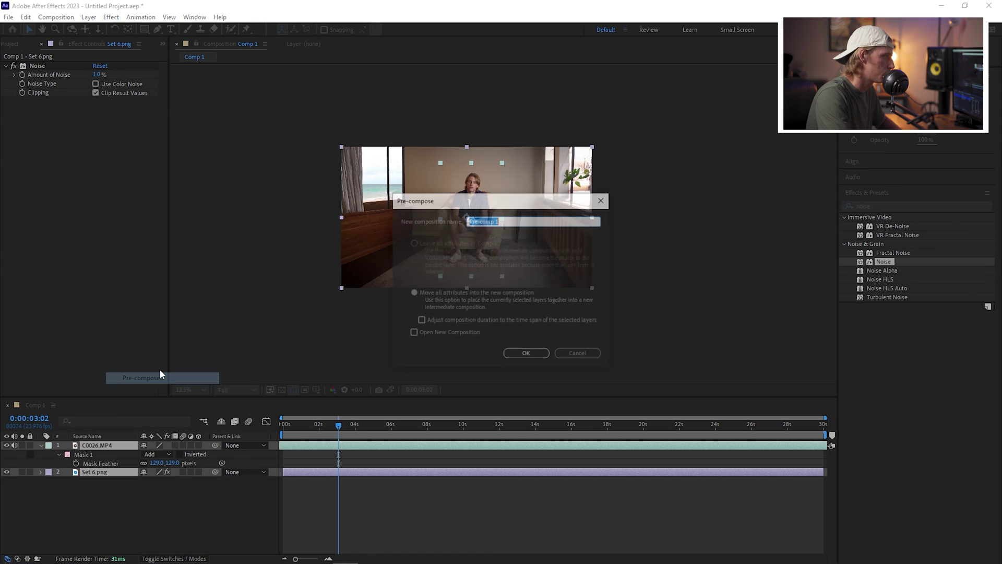
left_click(537, 356)
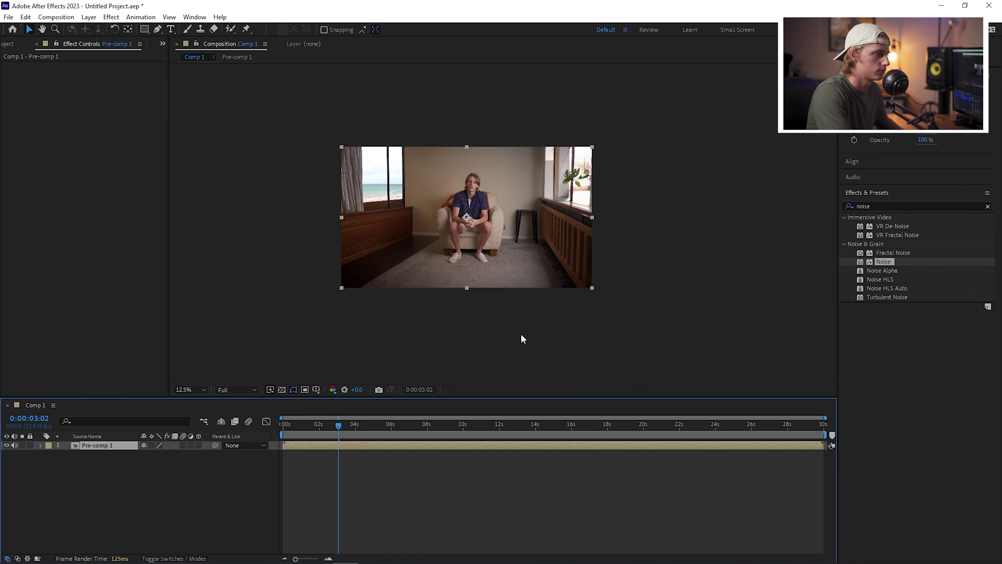
Apply the Noise effect to the pre-composed layer.
left_click_drag(896, 263, 118, 445)
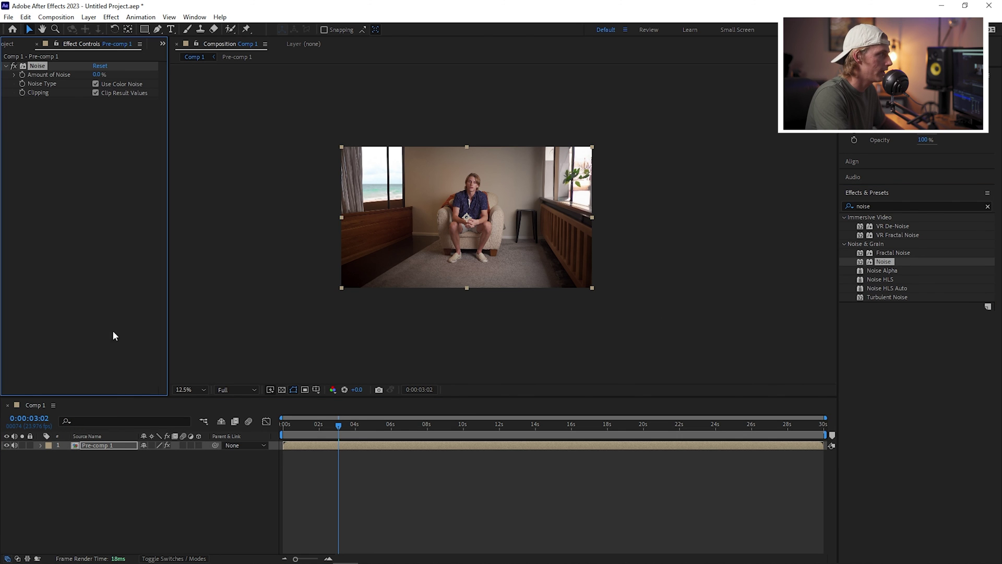